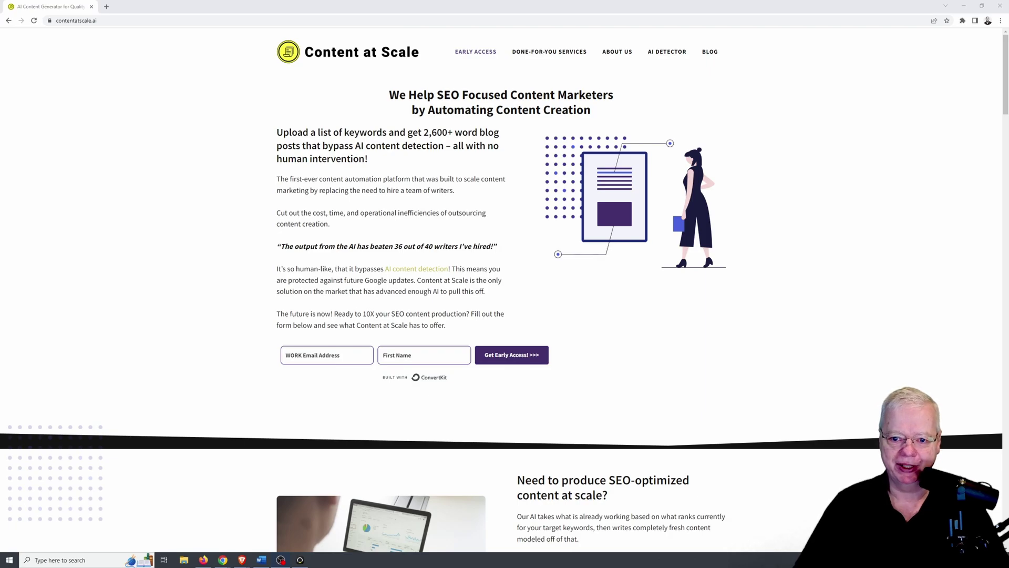
# Scroll through the dashboard stats (zero posts, zero words, 18 credits) and back to the top
pyautogui.scroll(-6, 937, 301)
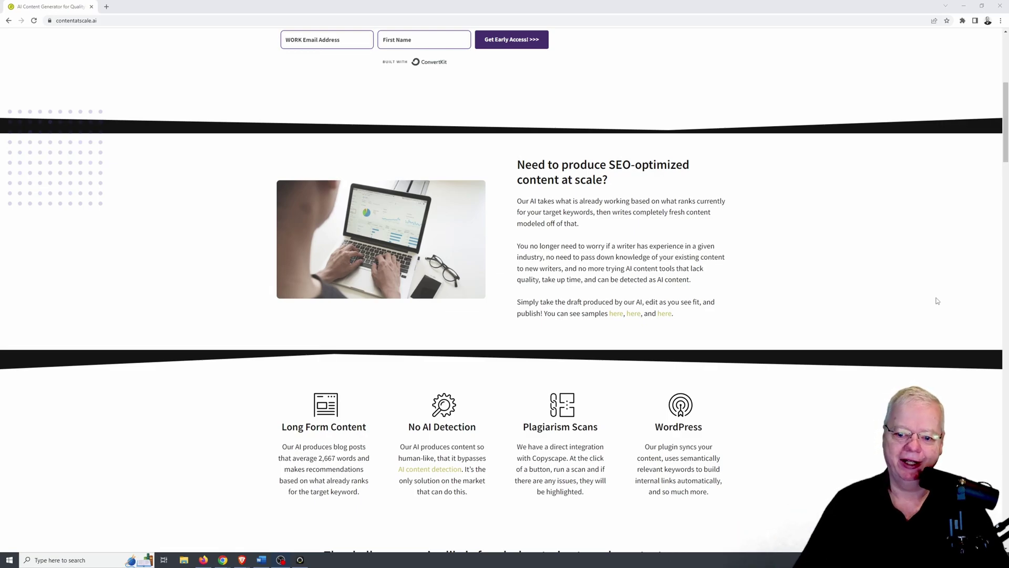
pyautogui.scroll(-6, 918, 288)
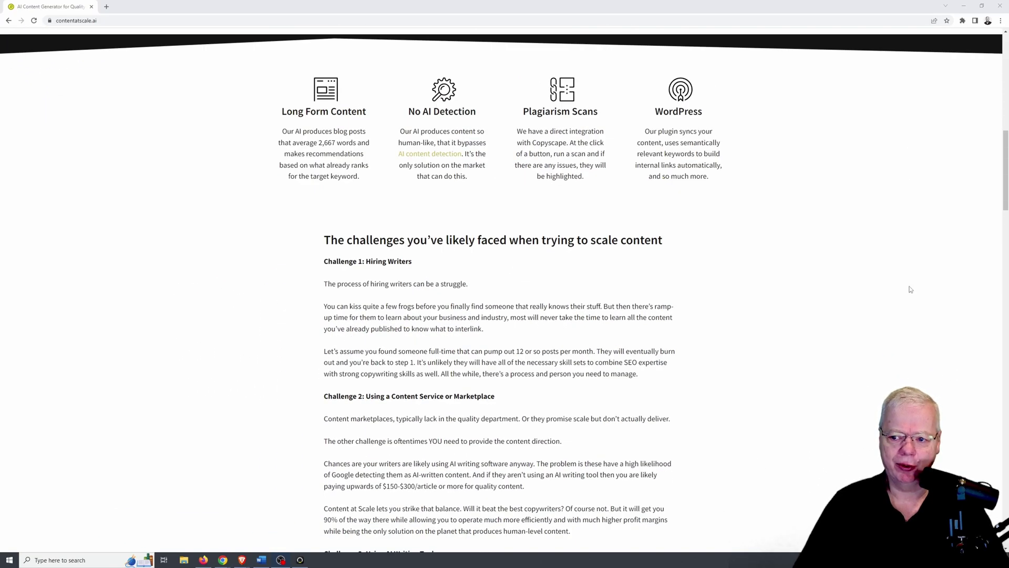
pyautogui.scroll(6, 911, 290)
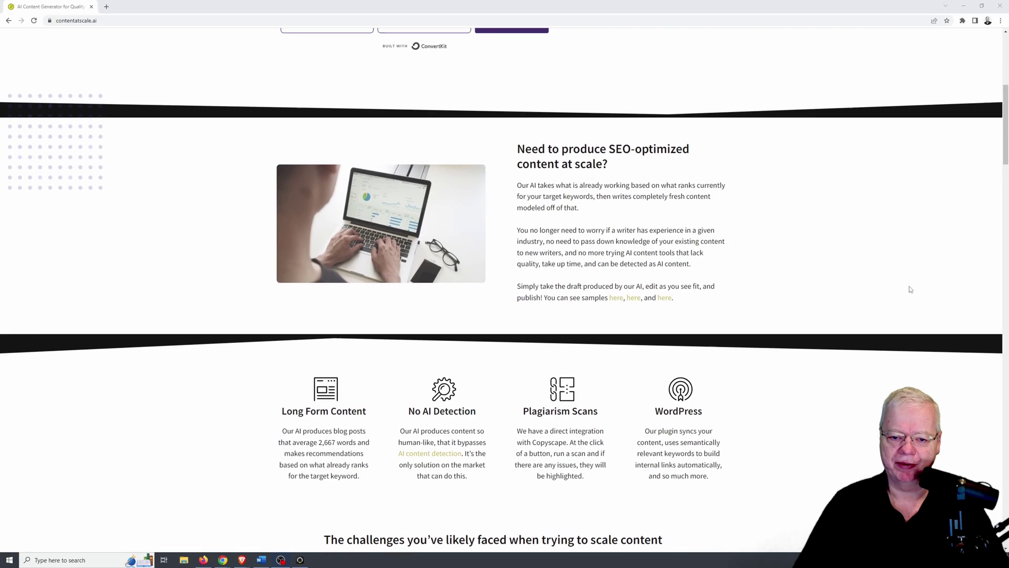
pyautogui.scroll(1, 911, 290)
pyautogui.scroll(4, 911, 290)
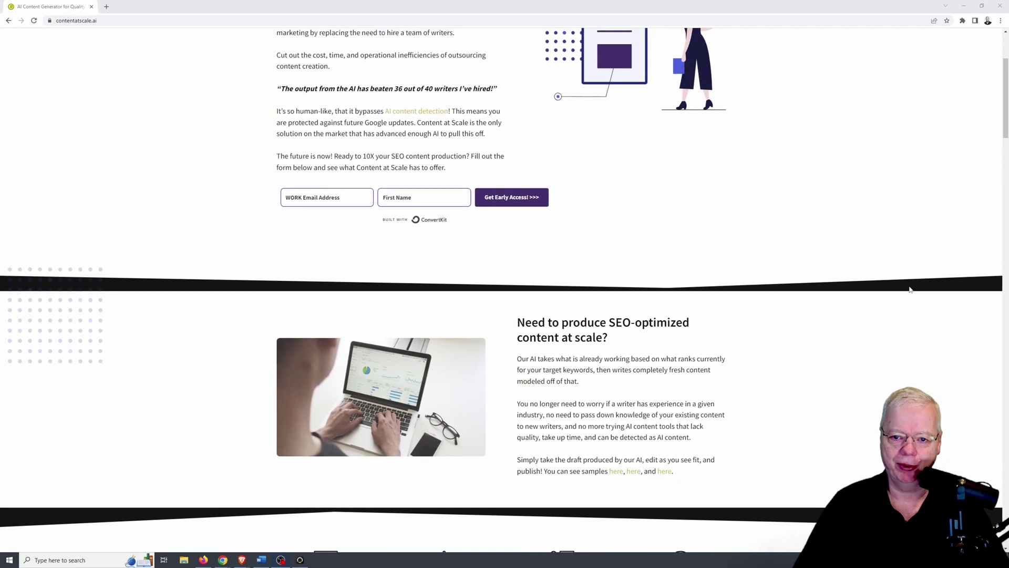
pyautogui.scroll(2, 911, 290)
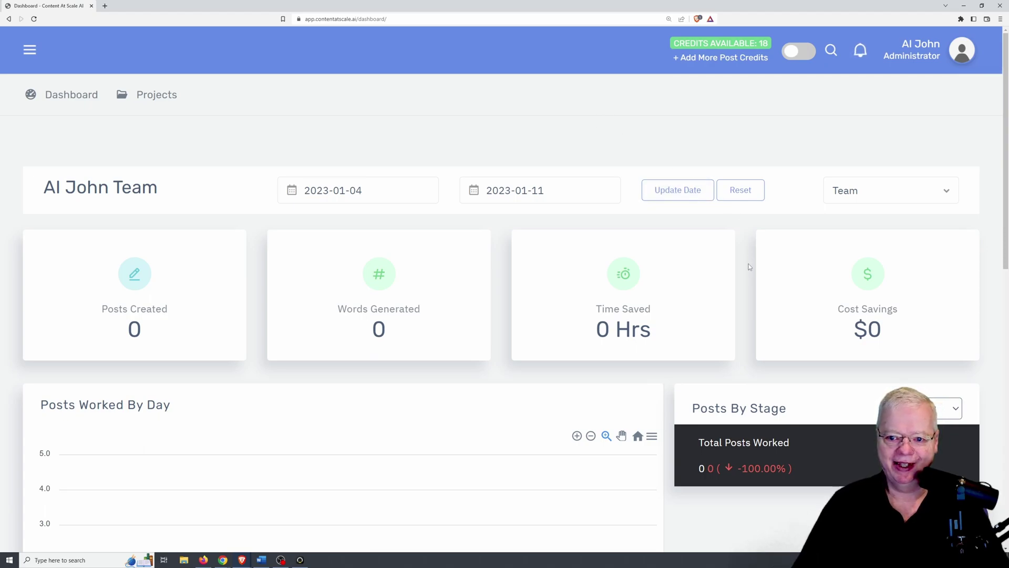
pyautogui.scroll(-3, 748, 269)
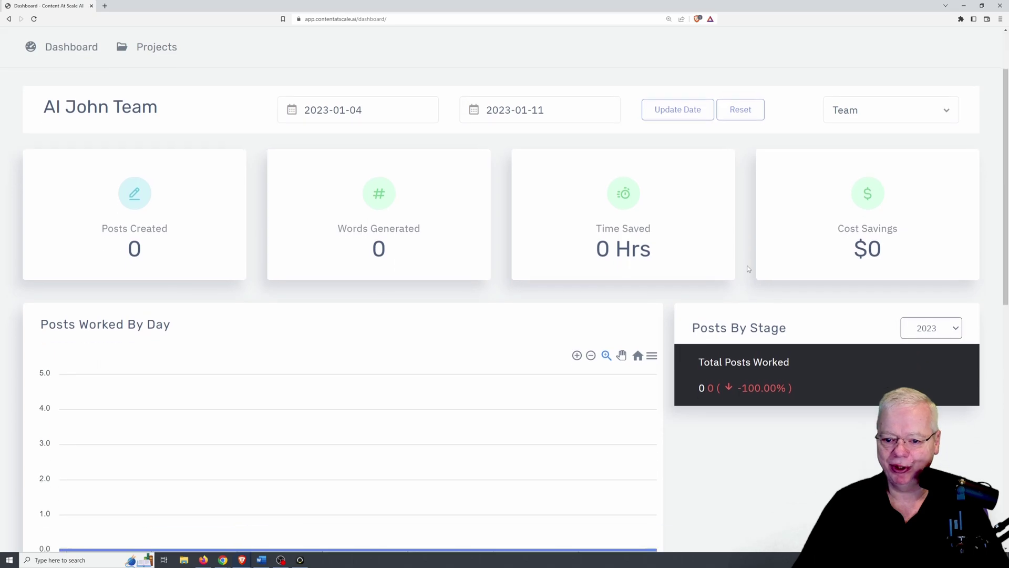
pyautogui.scroll(-1, 747, 271)
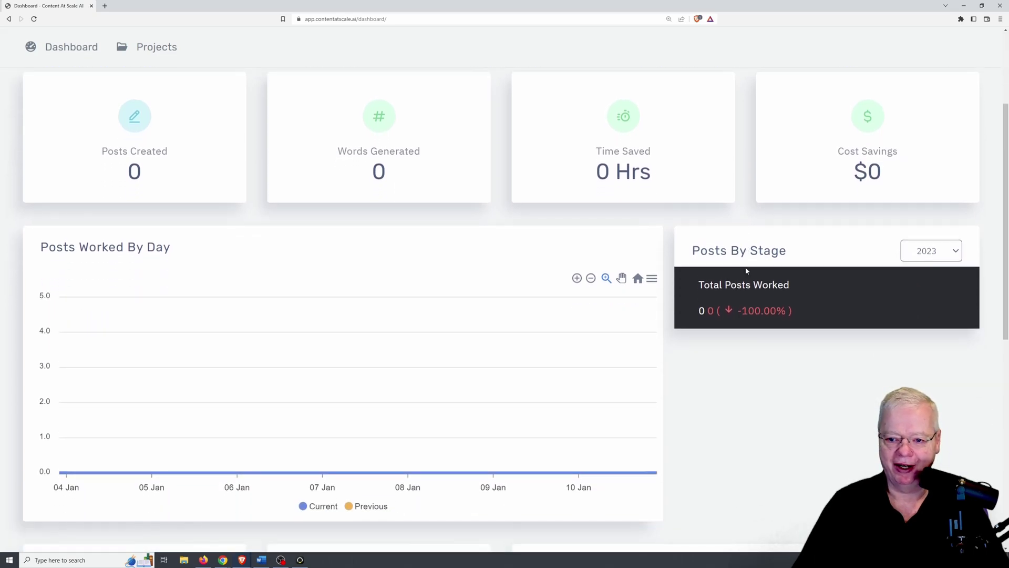
pyautogui.scroll(4, 746, 271)
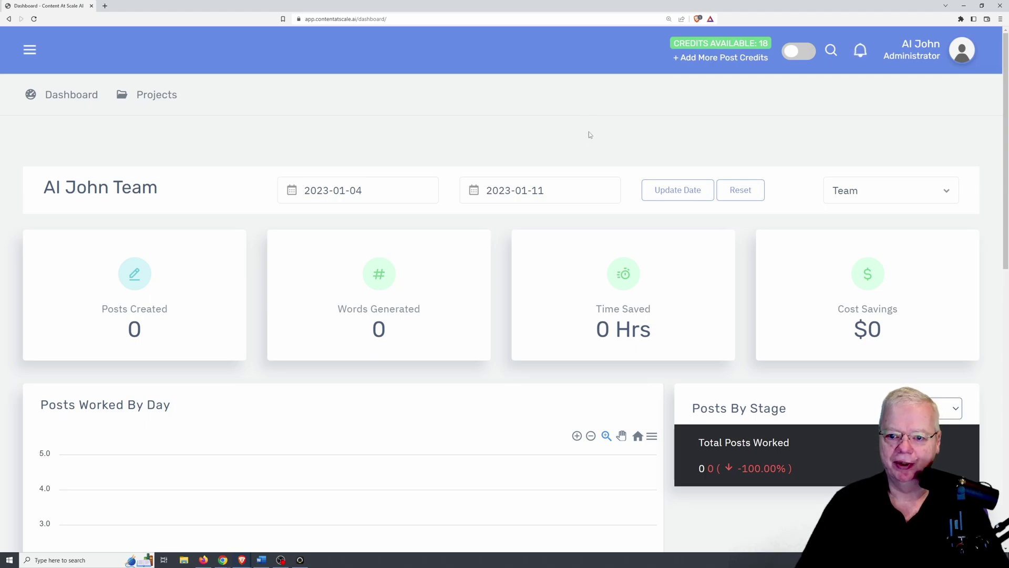
# Start a new project named 'AI John Art'
pyautogui.click(148, 101)
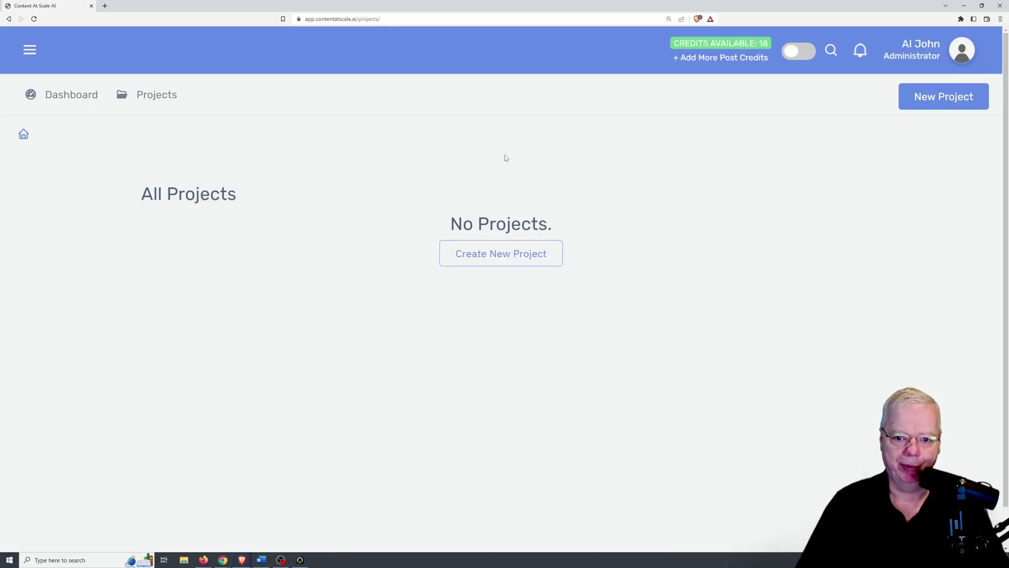
pyautogui.click(485, 255)
pyautogui.click(323, 362)
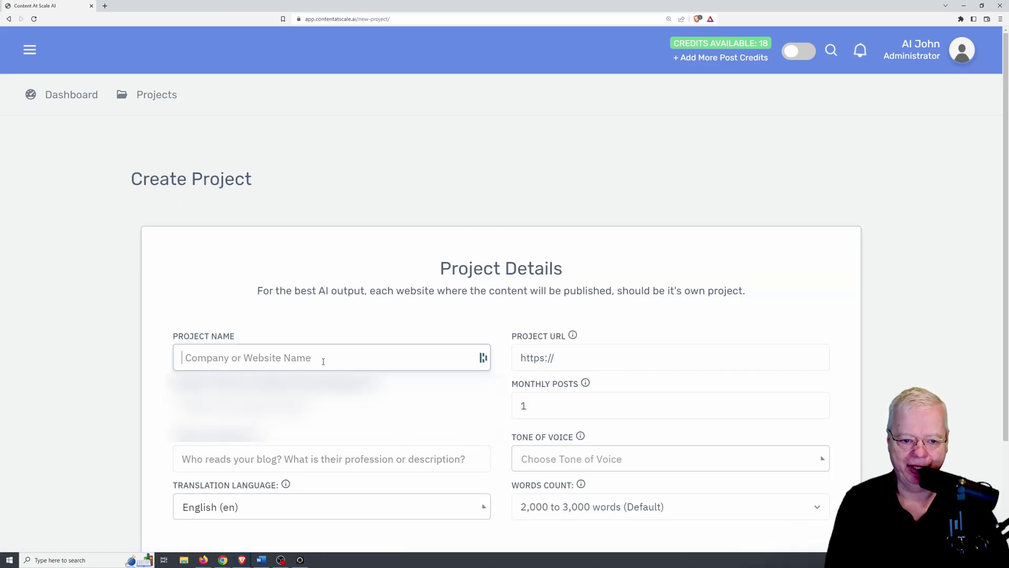
pyautogui.press('Escape')
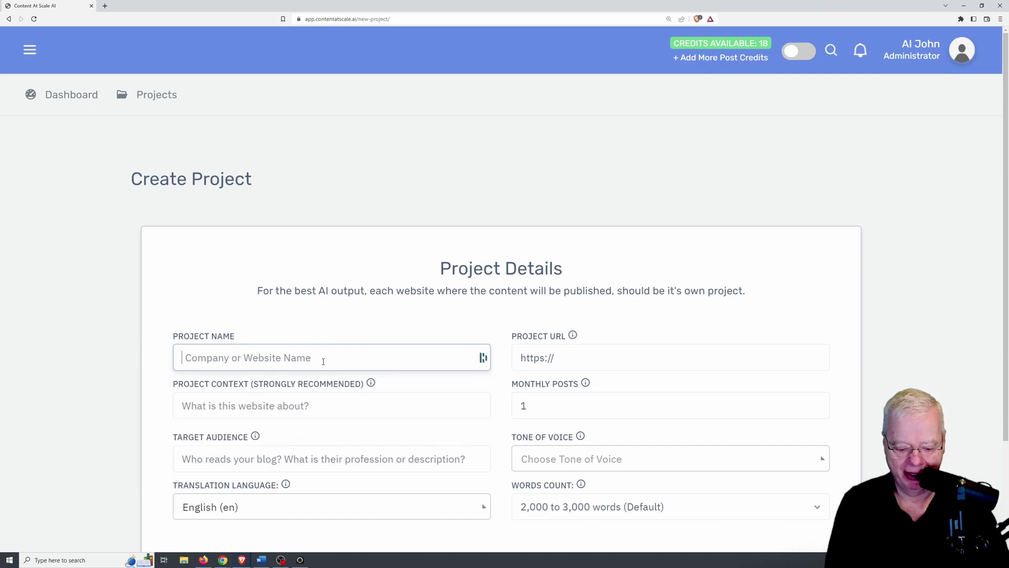
pyautogui.write('AI John Art')
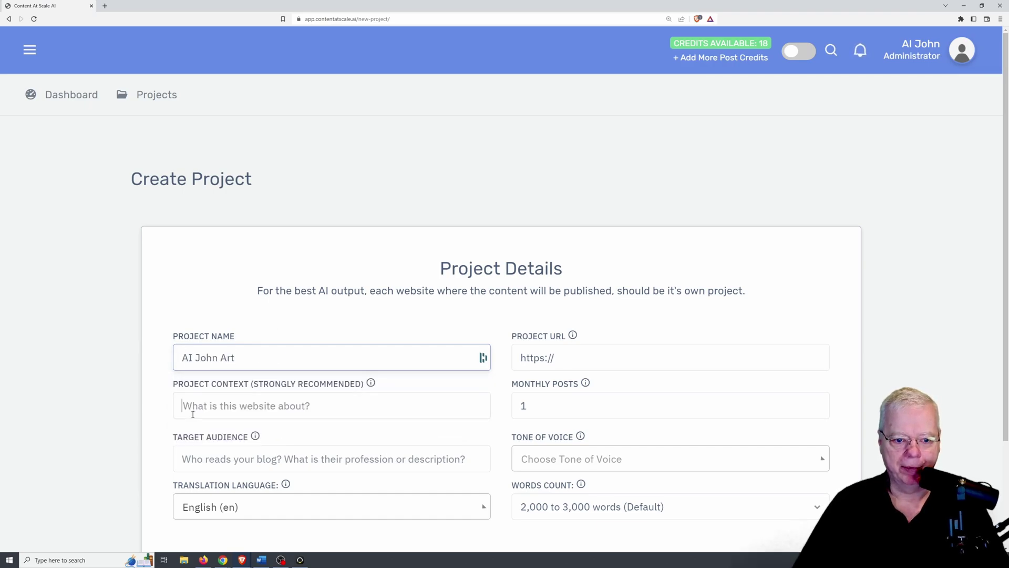
# Enter context 'Is it still worth doing day trading in 2023?' and audience 'business people and investors'
pyautogui.click(257, 411)
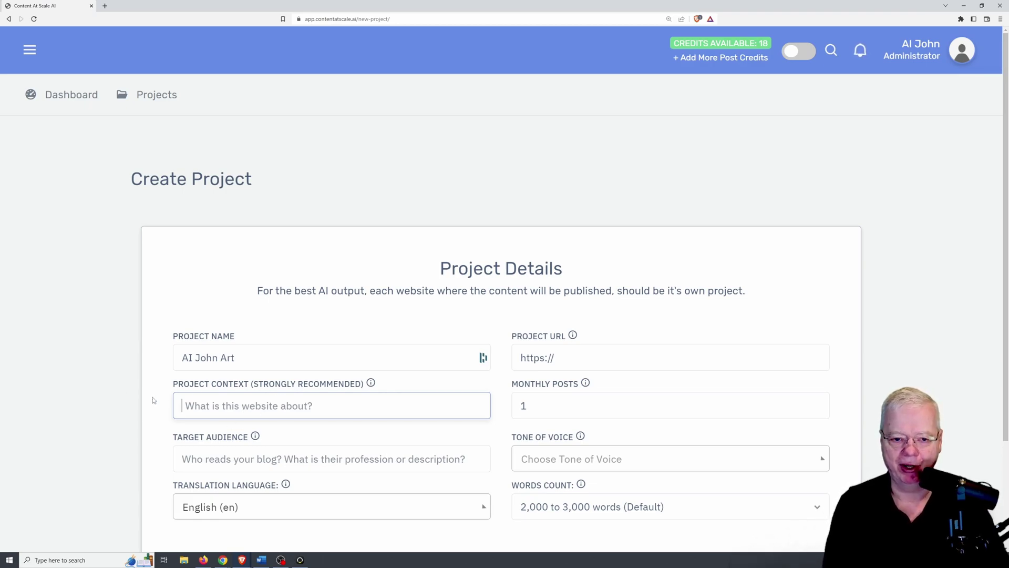
pyautogui.write('Is it sti')
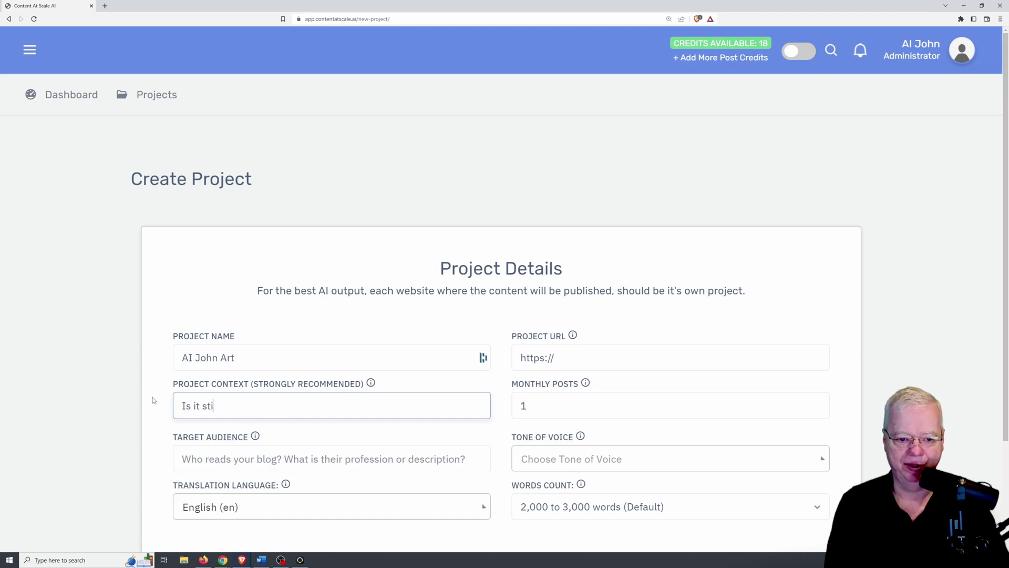
pyautogui.write('ll worth do')
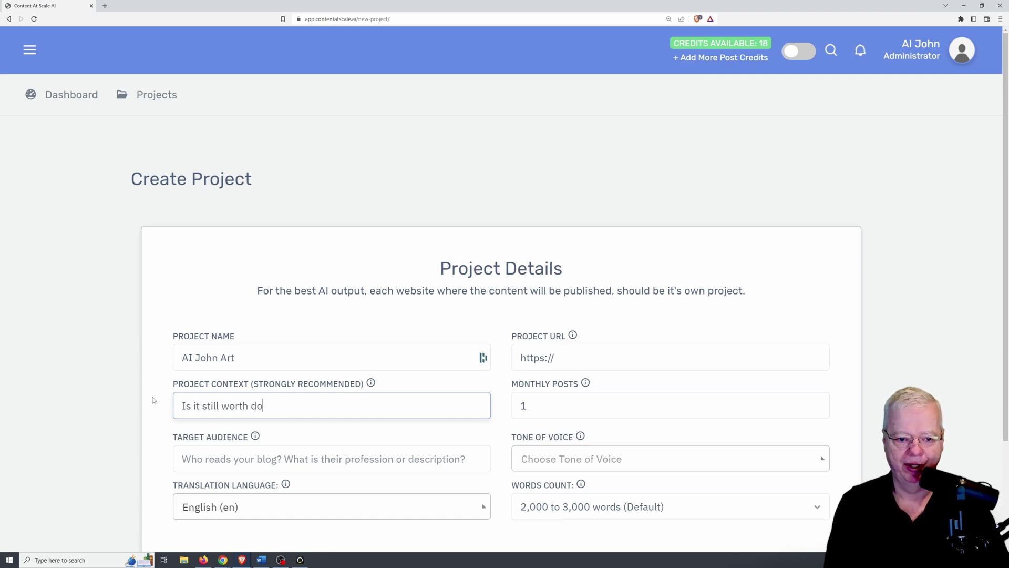
pyautogui.write('ing day t')
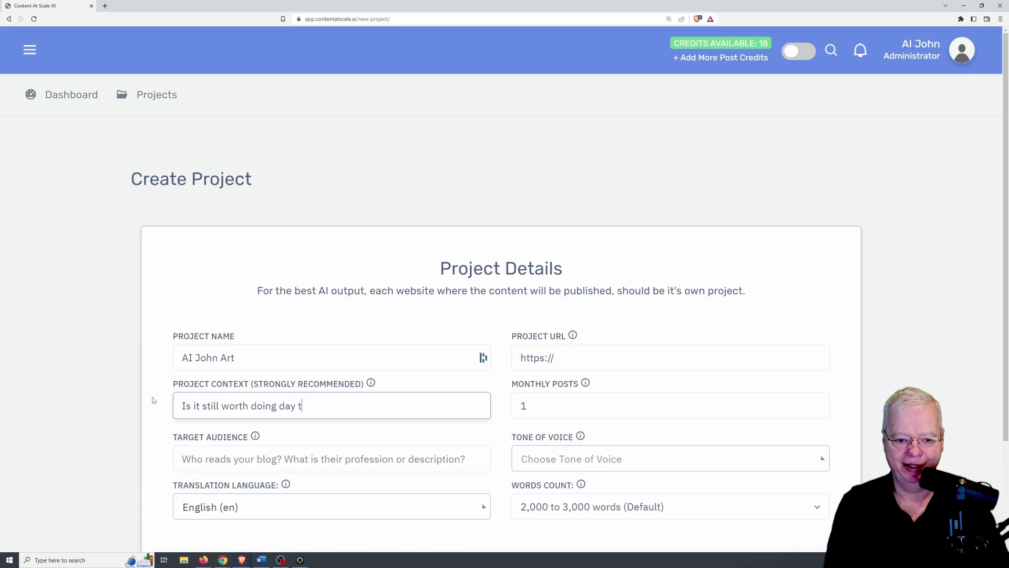
pyautogui.write('rading in 2023?')
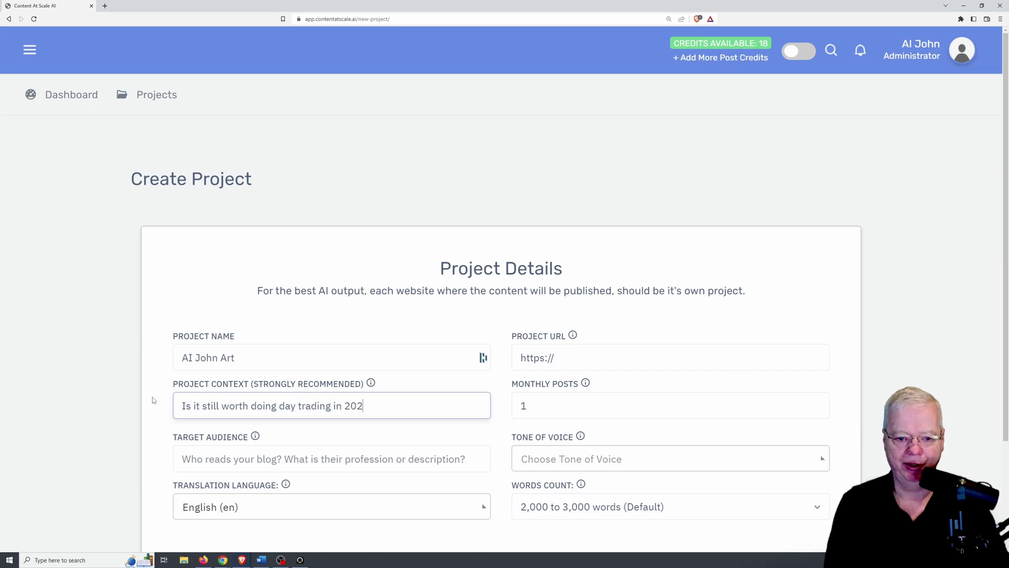
pyautogui.press('Tab')
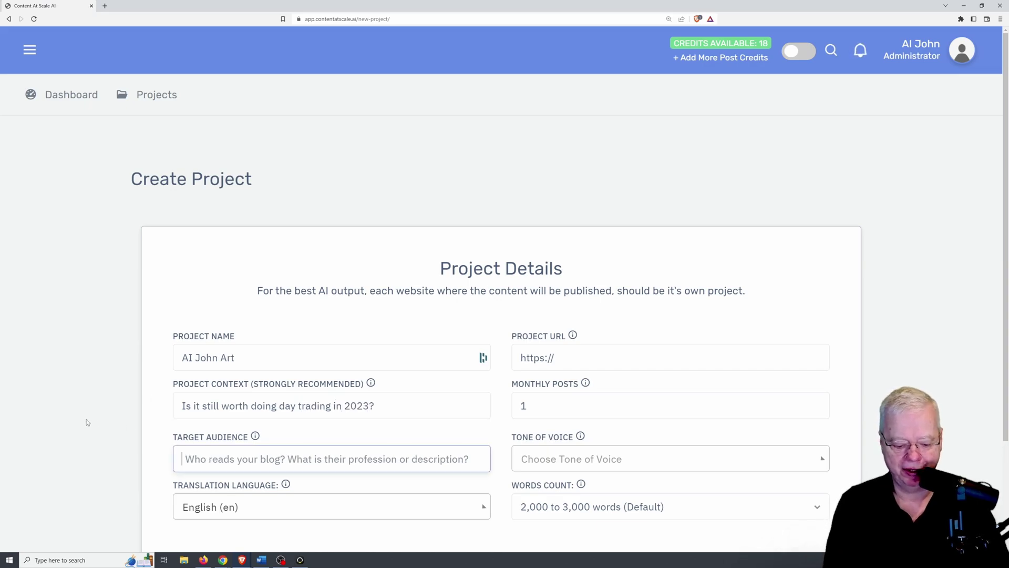
pyautogui.write('business peop')
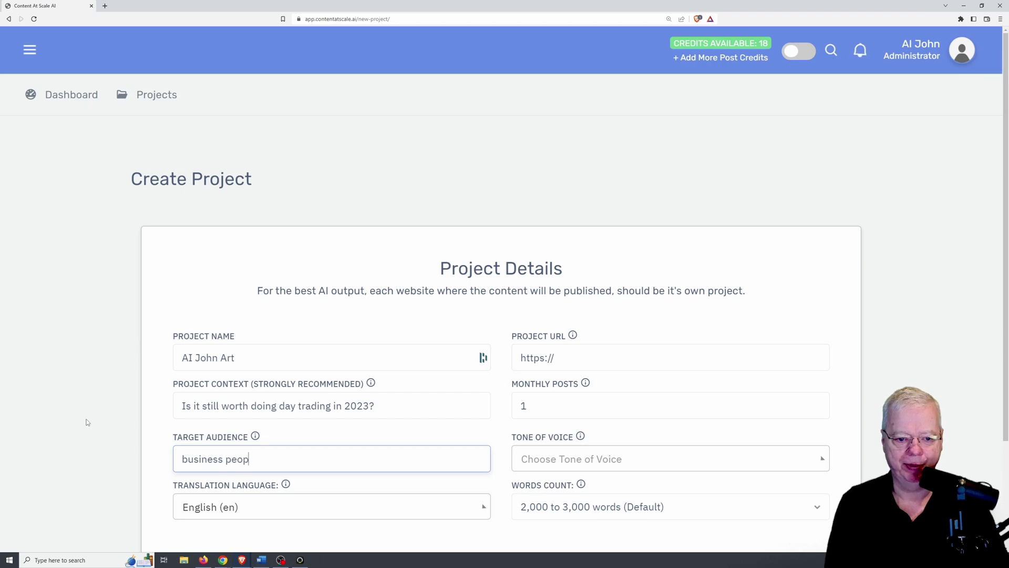
pyautogui.write('le and investors')
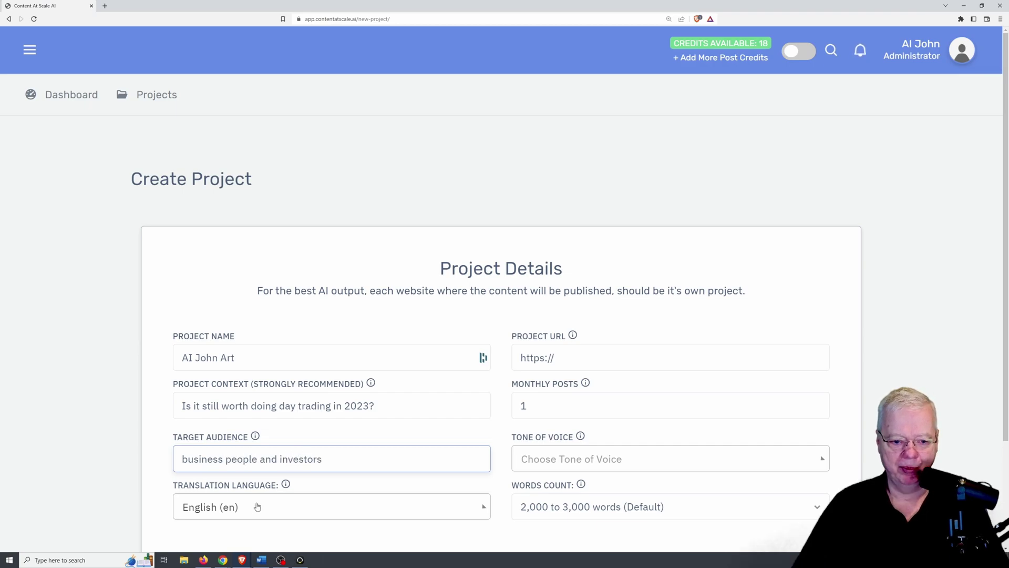
# Leave the translation language set to English
pyautogui.click(487, 506)
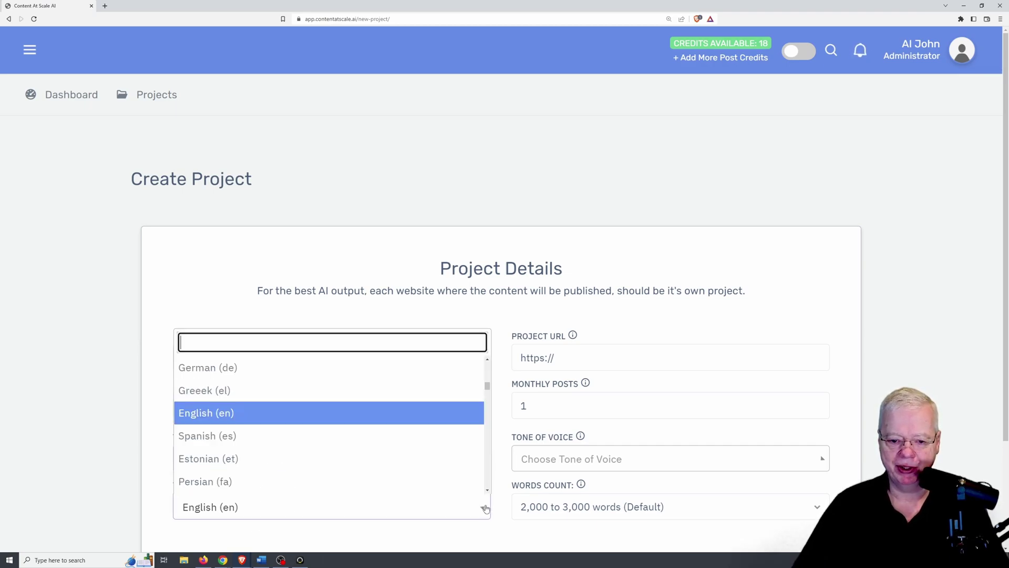
pyautogui.scroll(-2, 481, 438)
pyautogui.scroll(-2, 481, 439)
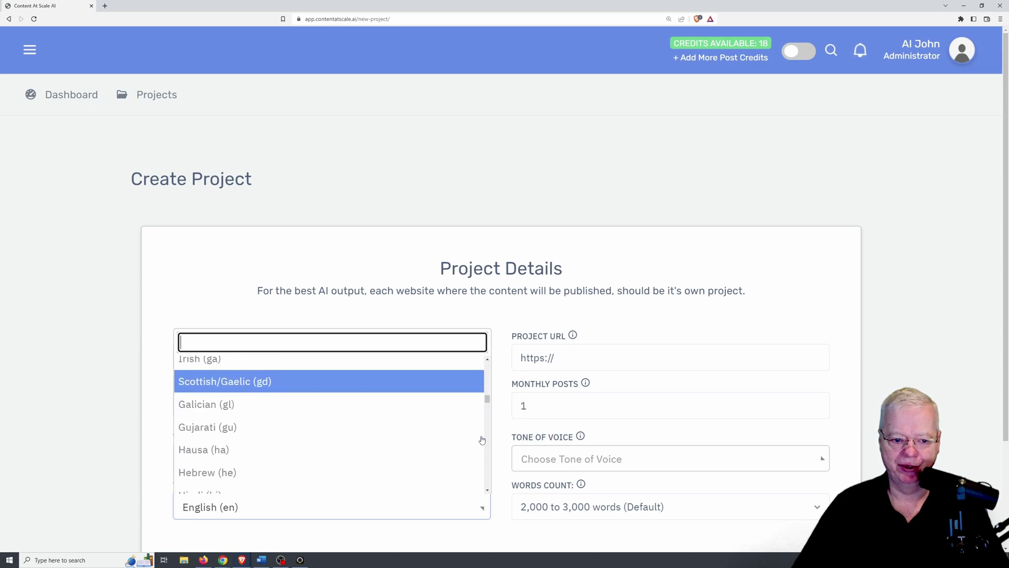
pyautogui.click(132, 376)
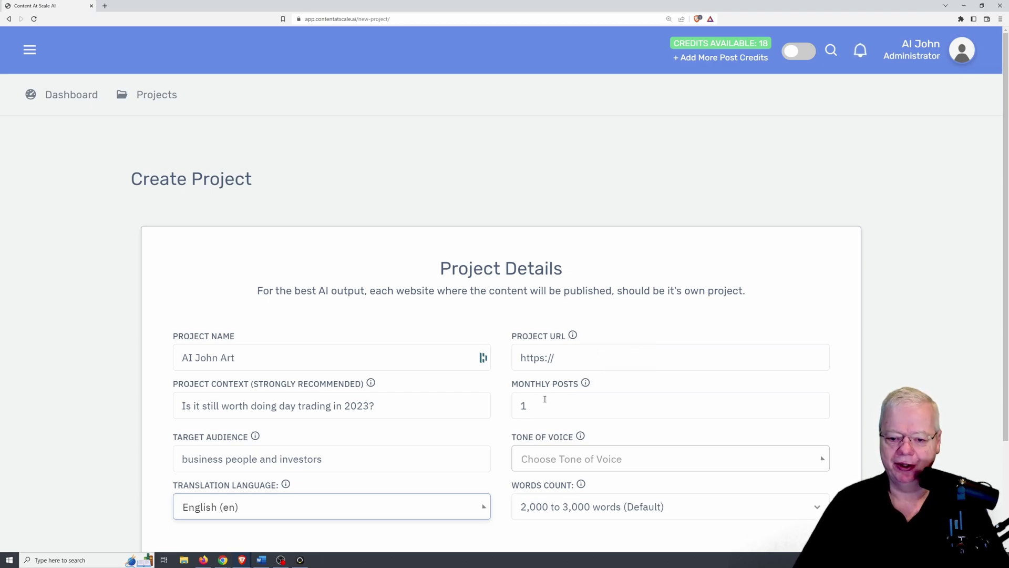
# Choose a Professional tone of voice and a 3,000+ word post length
pyautogui.click(698, 462)
pyautogui.scroll(-5, 669, 376)
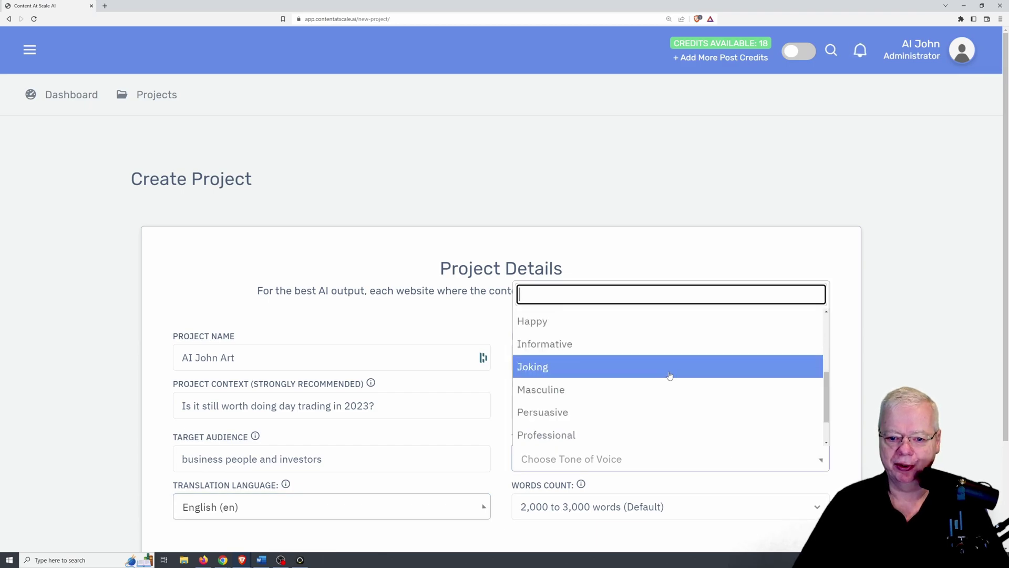
pyautogui.click(654, 389)
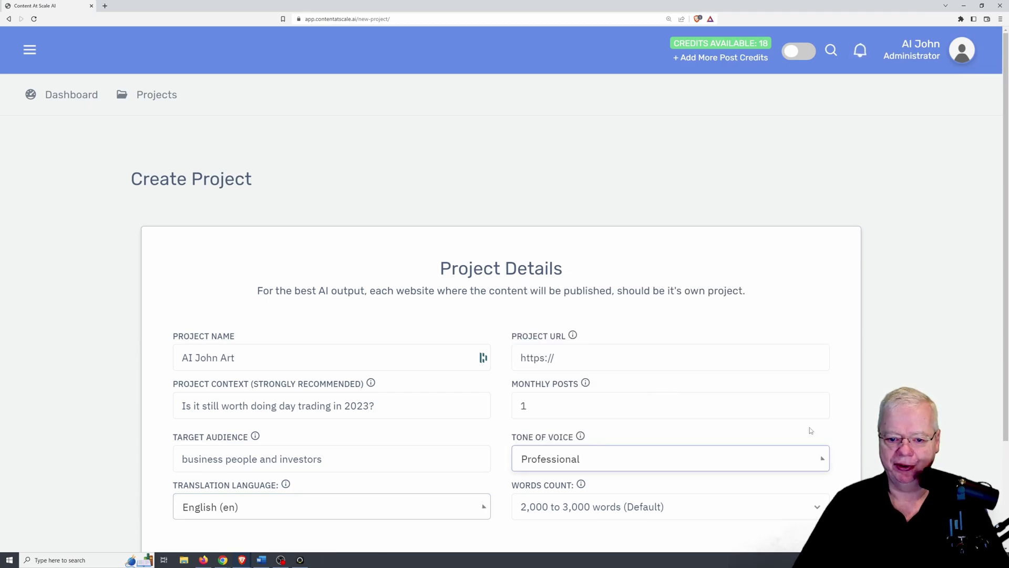
pyautogui.click(730, 510)
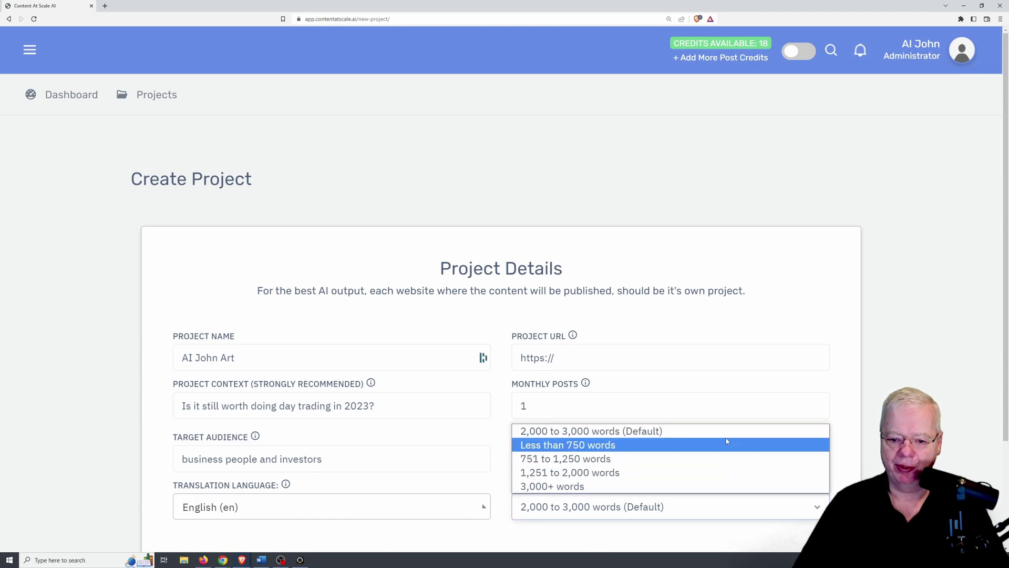
pyautogui.click(704, 489)
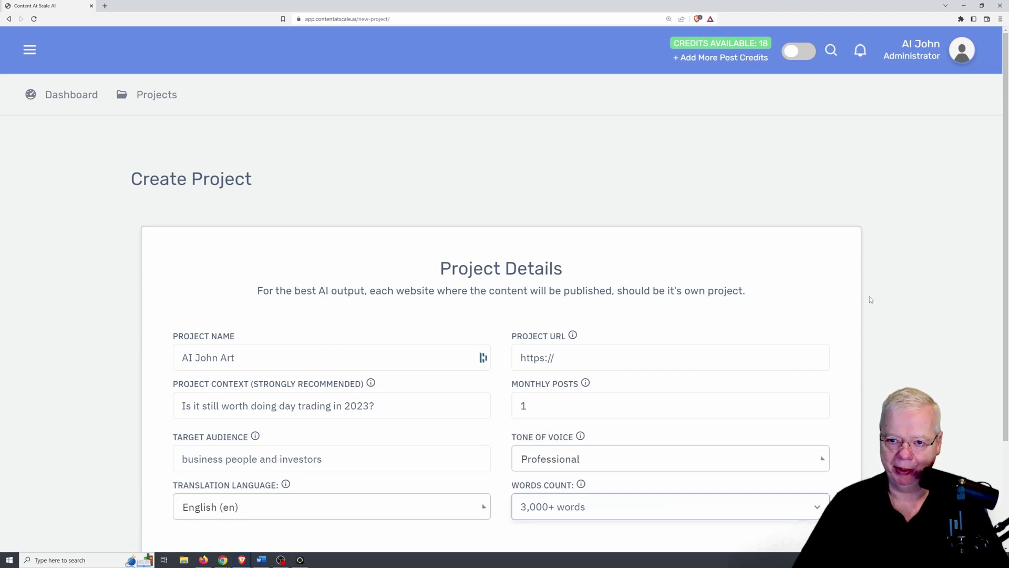
pyautogui.scroll(-3, 890, 288)
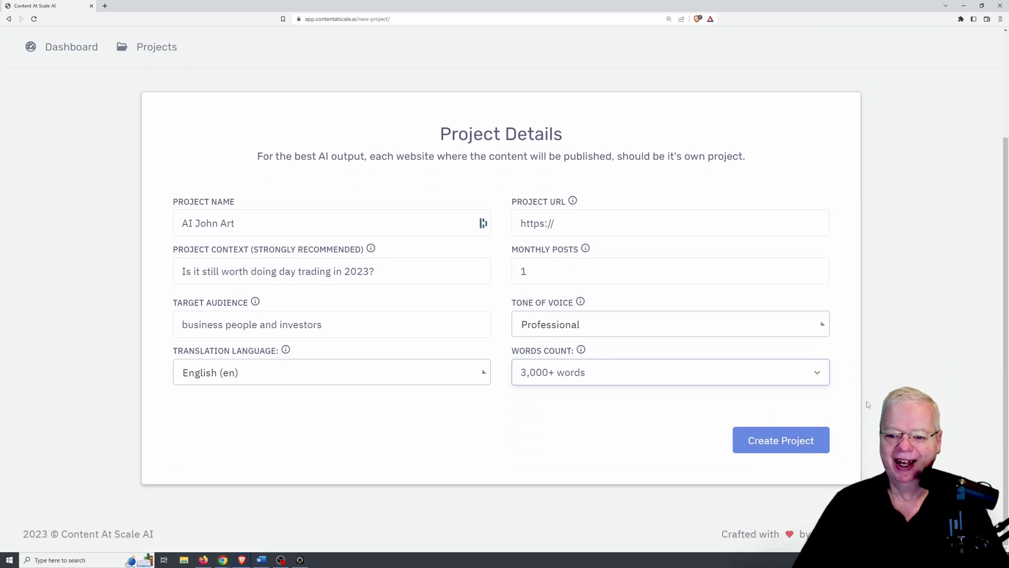
# Create the project and enter keywords 'day trading, stocks, stock market, penny stocks'
pyautogui.click(774, 452)
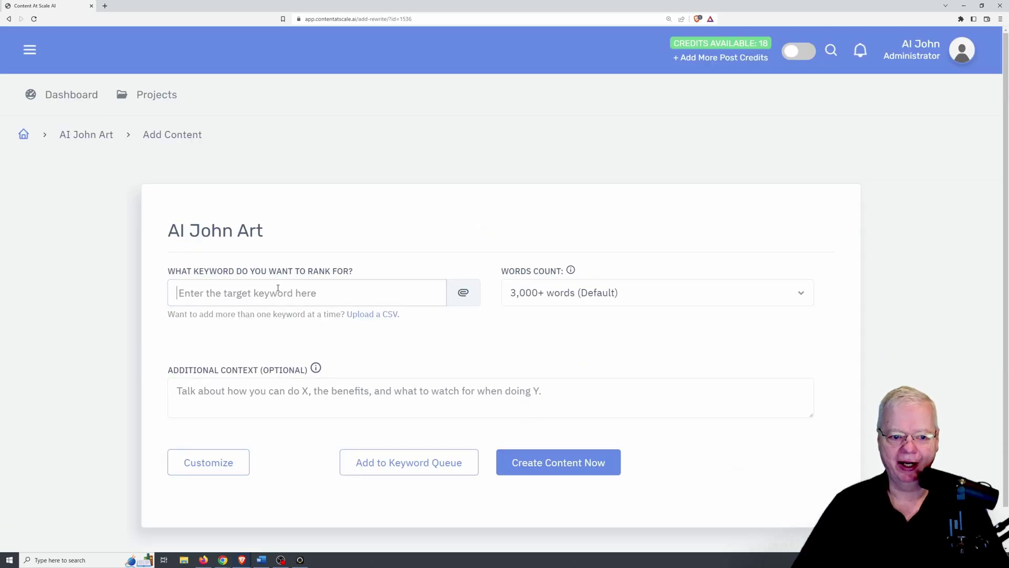
pyautogui.click(278, 289)
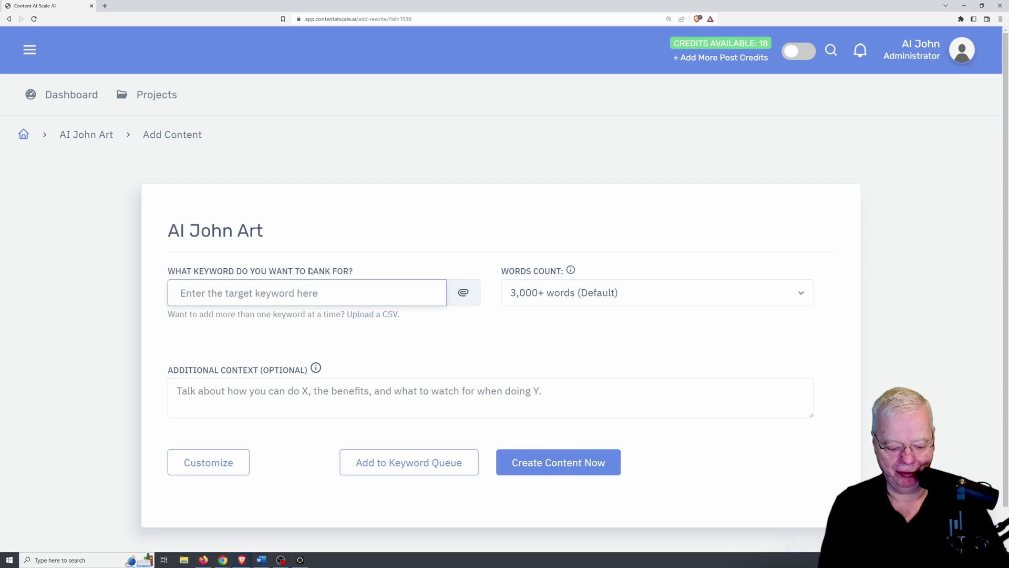
pyautogui.write('day t')
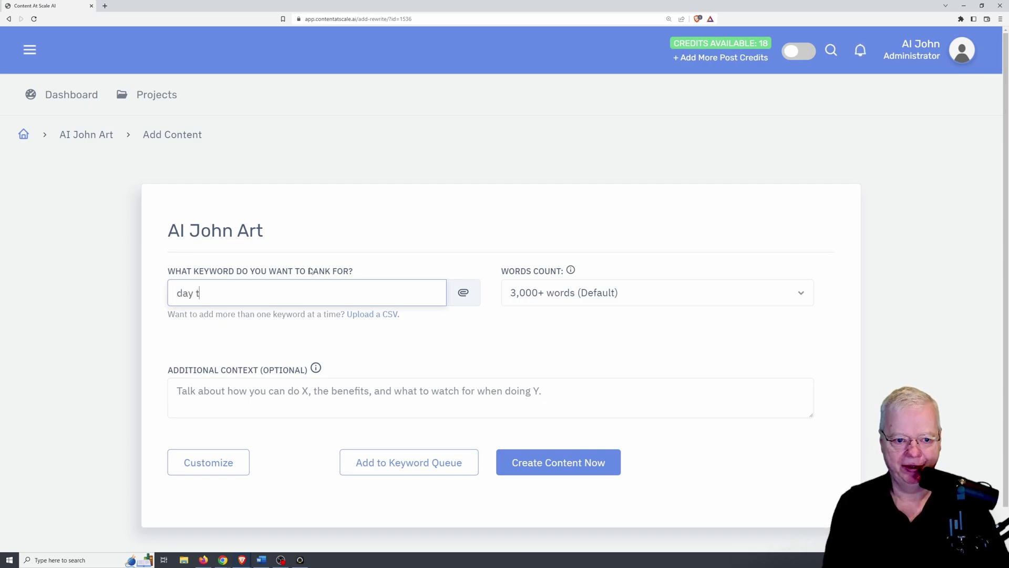
pyautogui.write('rading, s')
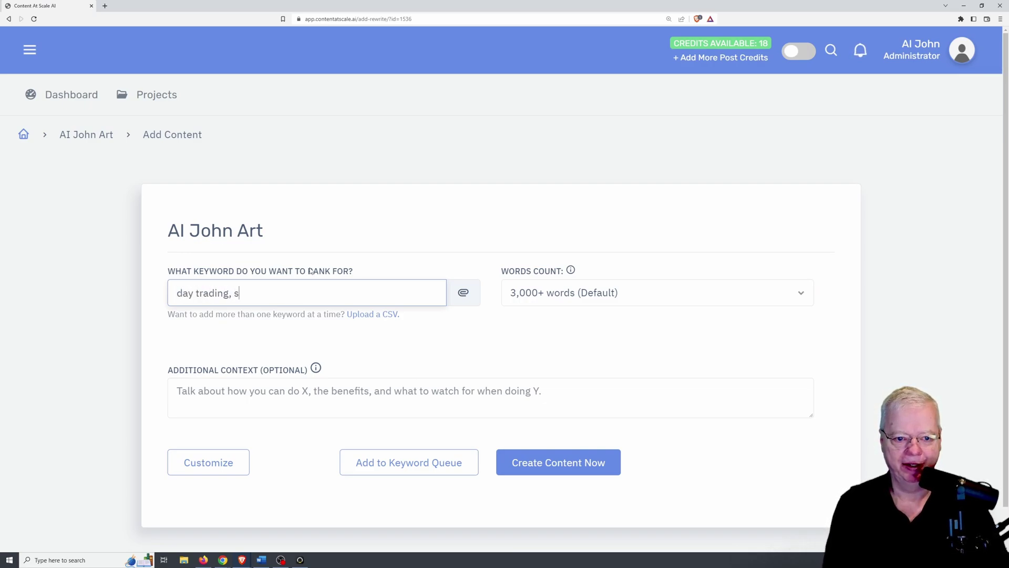
pyautogui.write('tocks, stock')
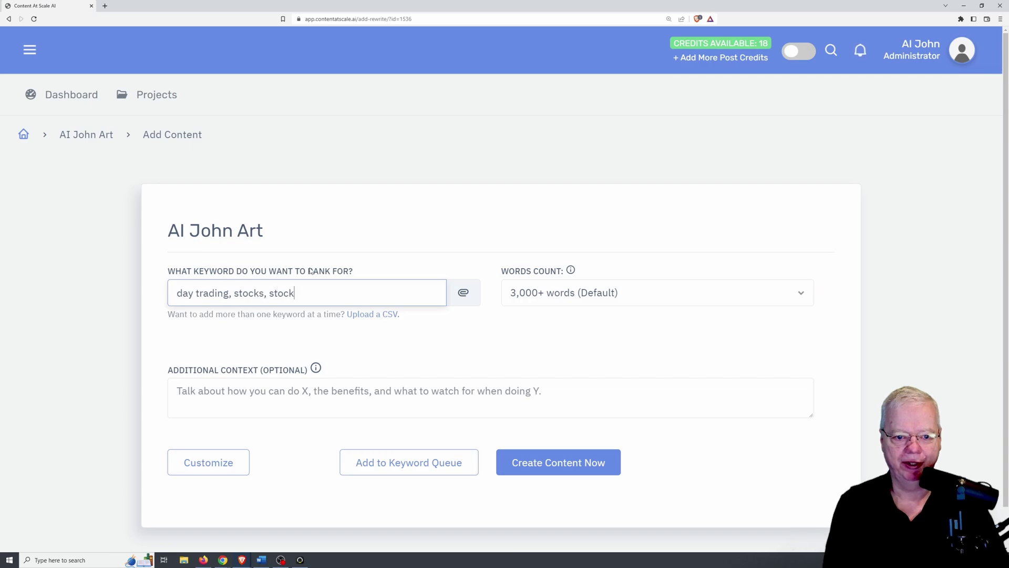
pyautogui.write(' market, pe')
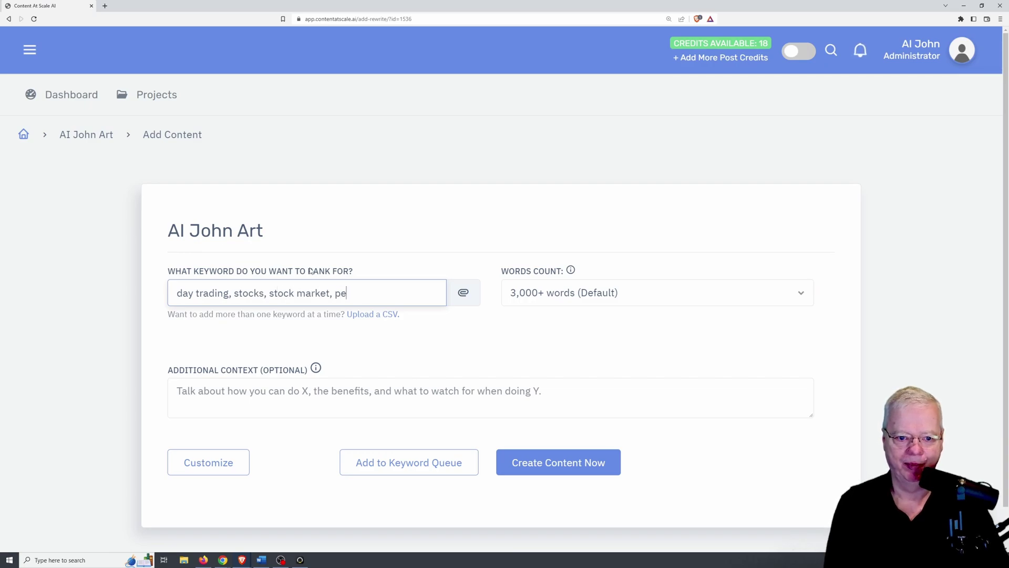
pyautogui.write('nny stocks')
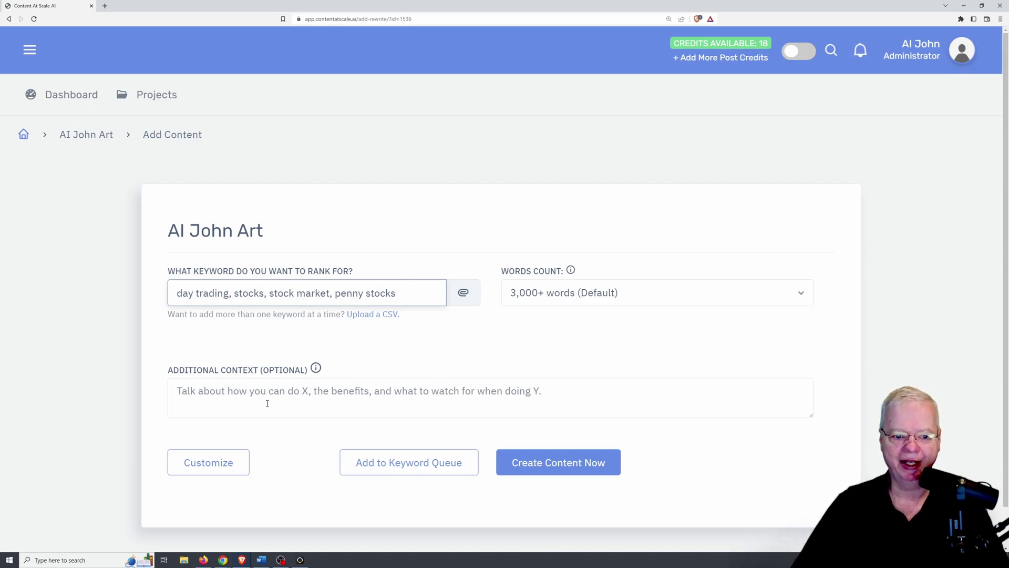
# Add context on whether day trading is a viable 2023 wealth strategy and generate the brief
pyautogui.click(306, 404)
pyautogui.write('Talk ')
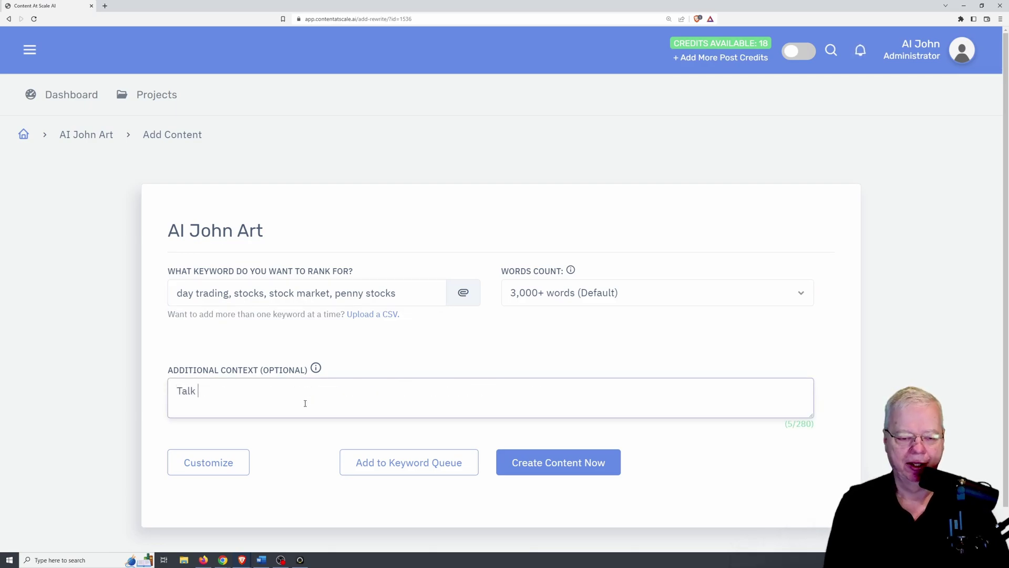
pyautogui.write('about whe')
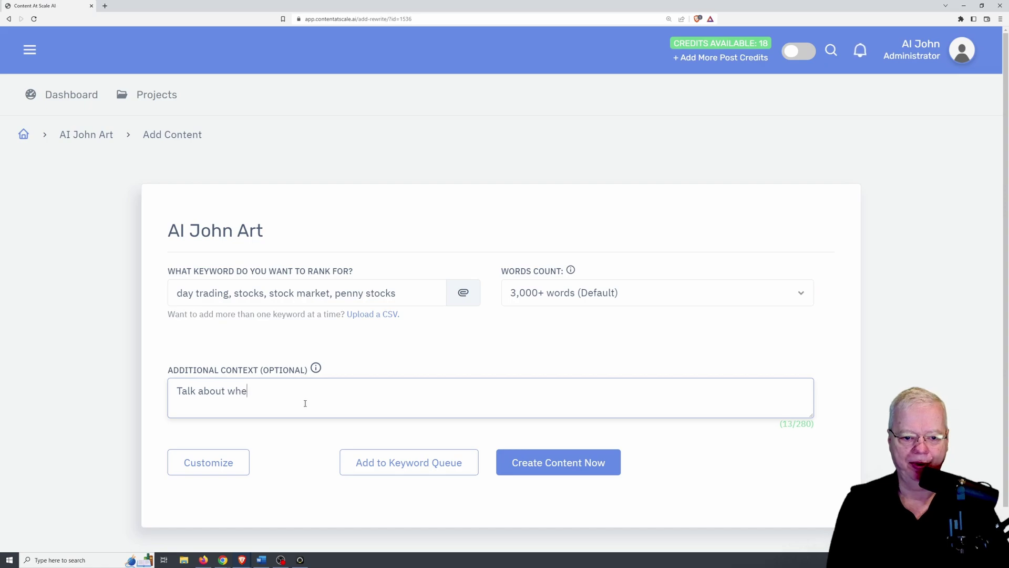
pyautogui.write('ther day trading is a v')
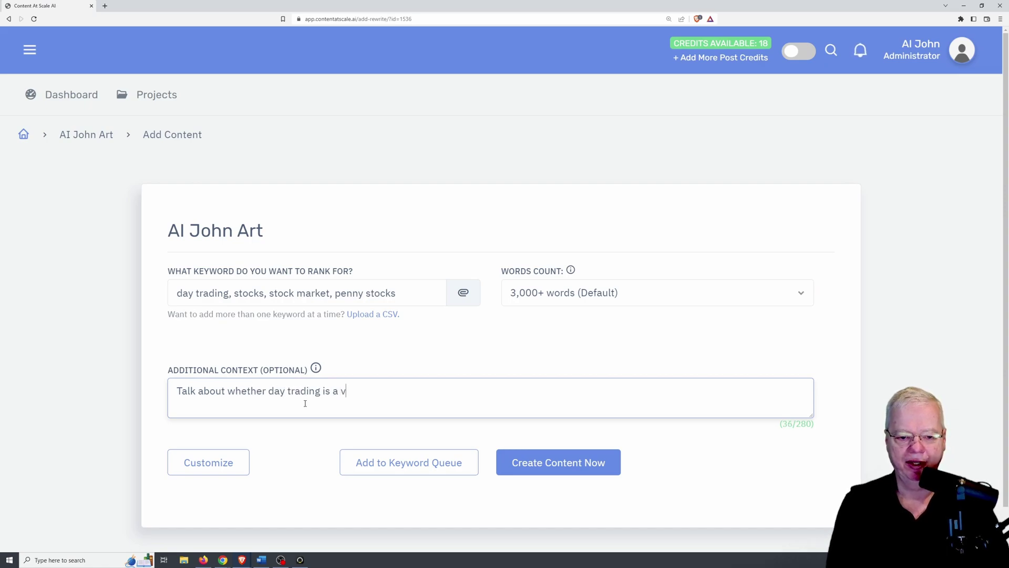
pyautogui.write('iable we')
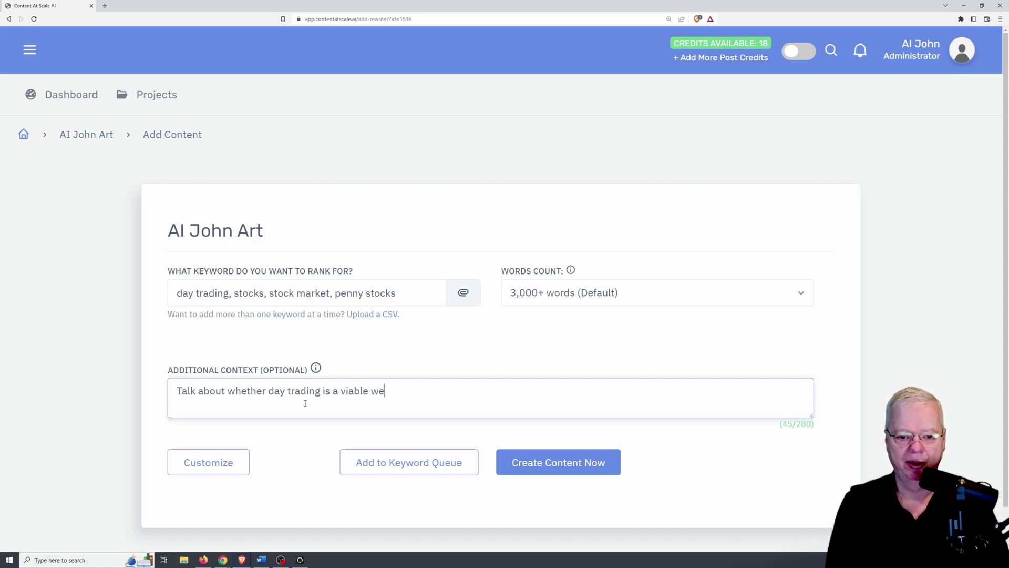
pyautogui.write('alth str')
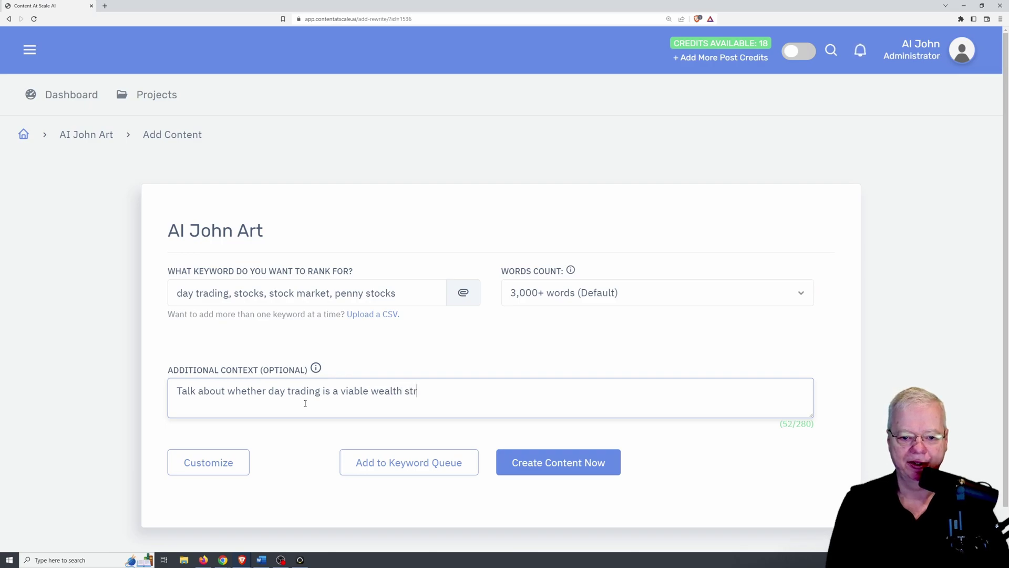
pyautogui.write('ategy in 2023')
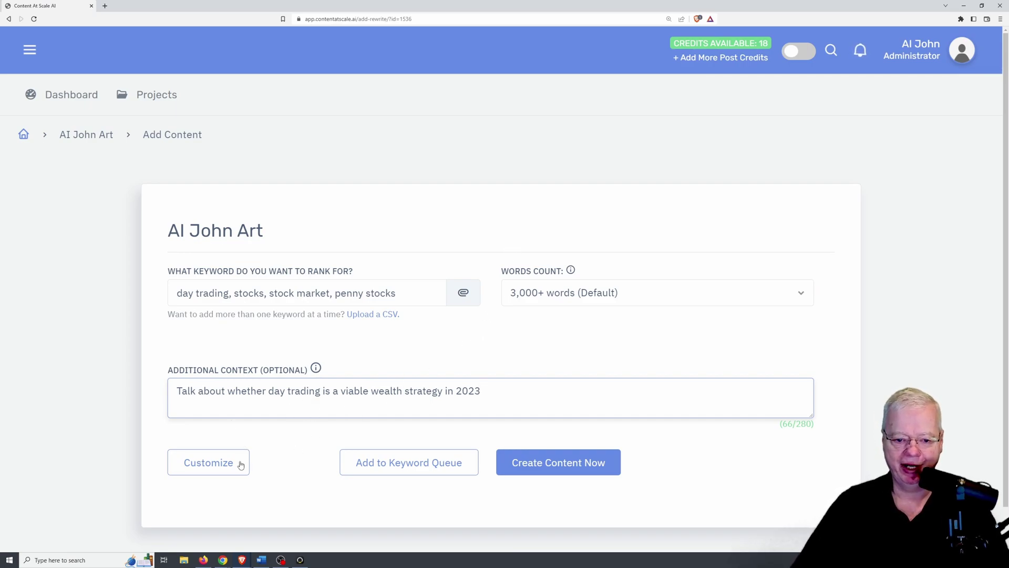
pyautogui.click(205, 473)
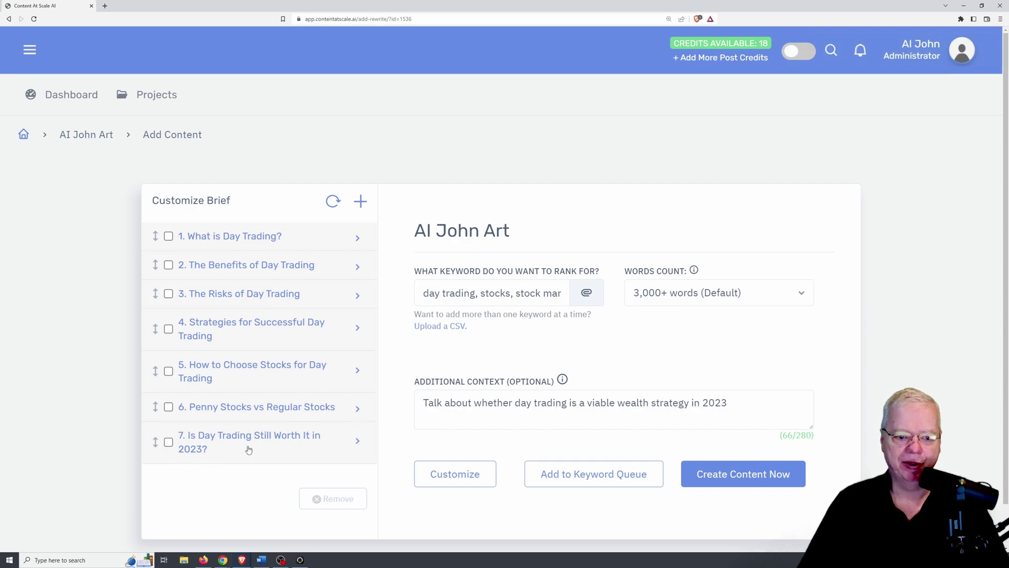
# Rearrange the brief so 'Is Day Trading Still Worth It in 2023?' ends up last, after Penny Stocks
pyautogui.moveTo(248, 450); pyautogui.dragTo(252, 409)
pyautogui.click(220, 449)
pyautogui.moveTo(156, 445)
pyautogui.mouseDown()
pyautogui.moveTo(160, 387)
pyautogui.moveTo(163, 461)
pyautogui.moveTo(166, 432)
pyautogui.mouseUp()
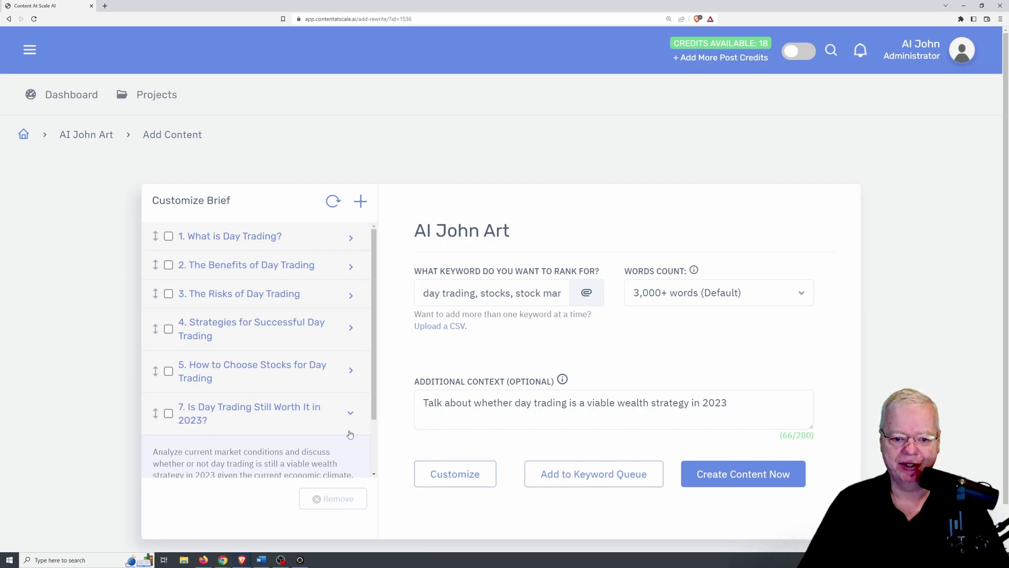
pyautogui.click(351, 413)
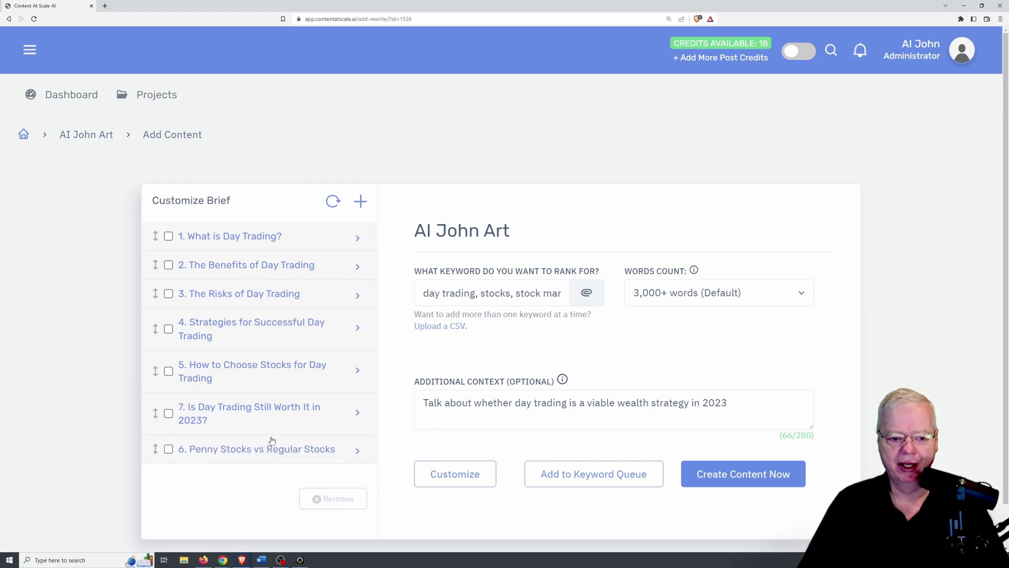
pyautogui.moveTo(157, 413); pyautogui.dragTo(167, 471)
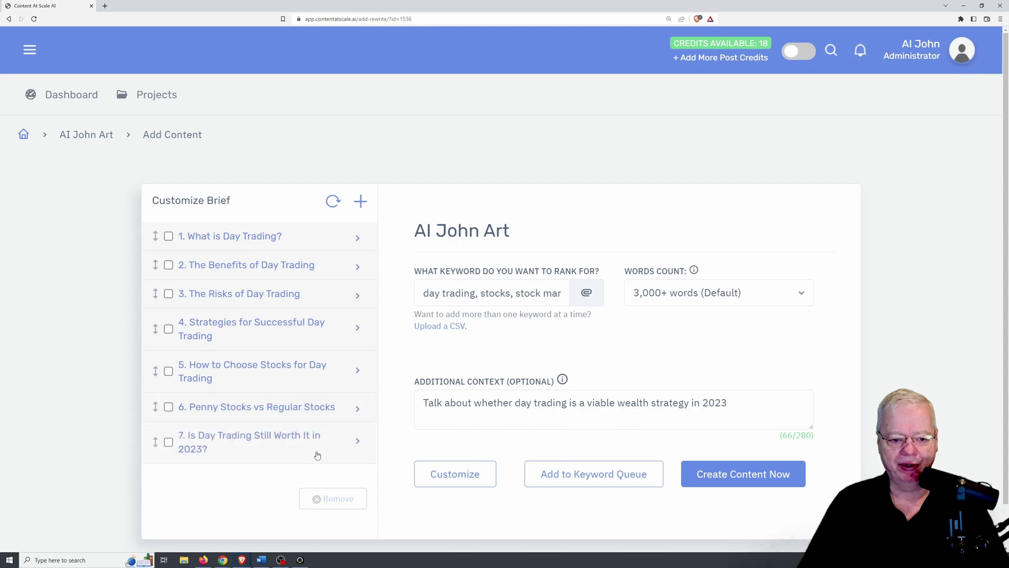
# Add heading 'Long term penny stocks vs day trading' with context 'Are penny stocks better than day trading'
pyautogui.click(361, 202)
pyautogui.click(416, 259)
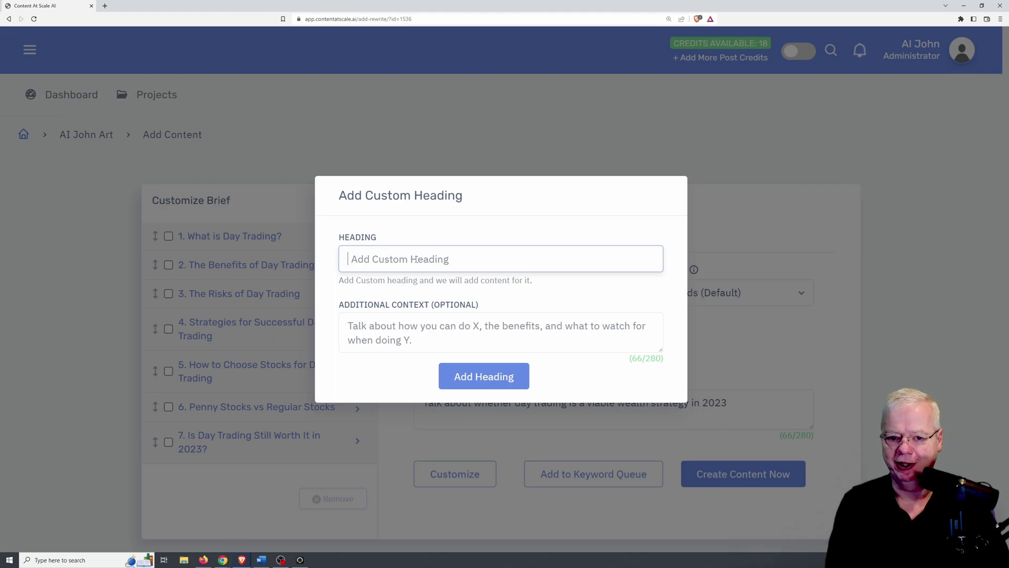
pyautogui.write('Long term penny ')
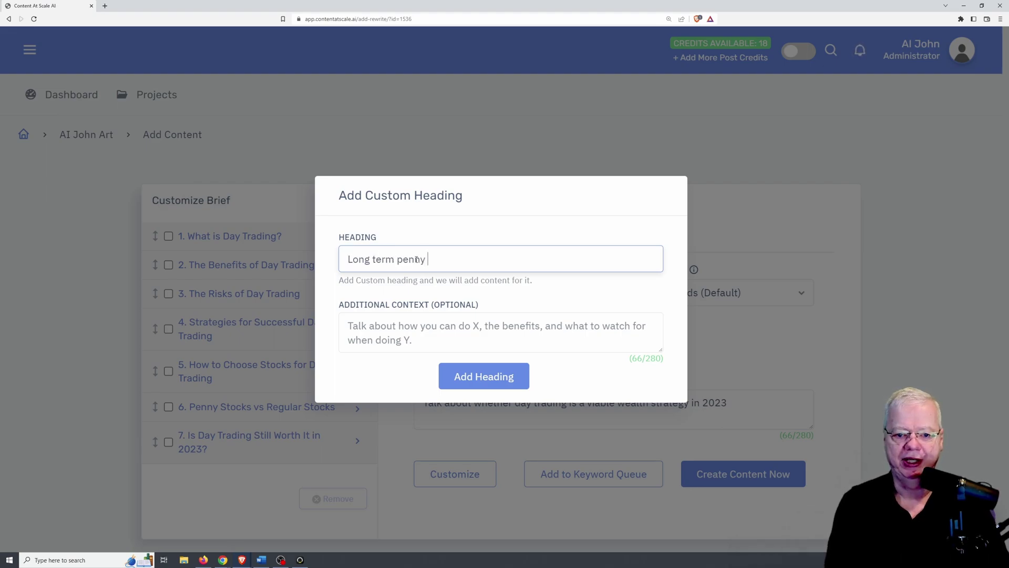
pyautogui.write('stocks vs')
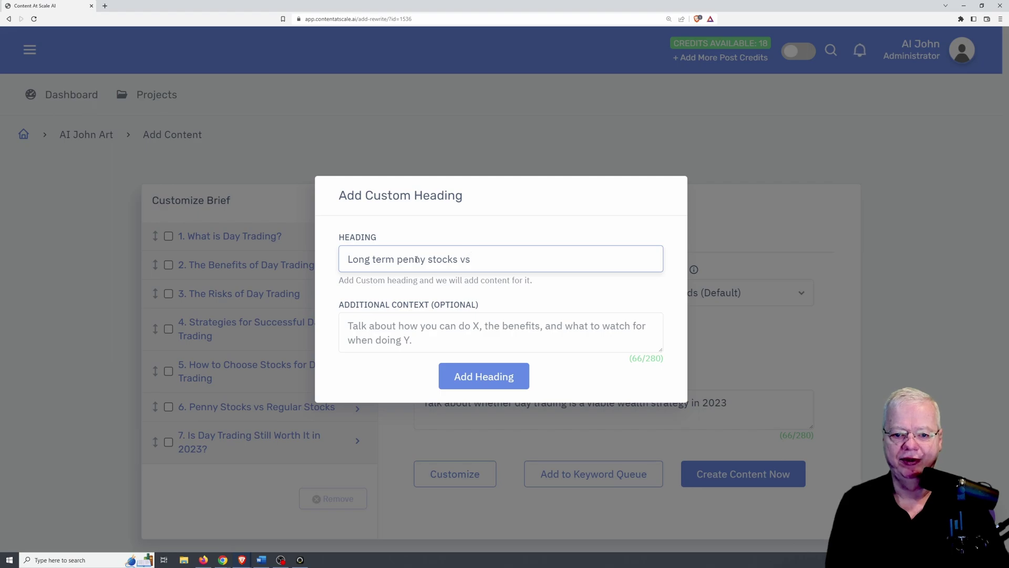
pyautogui.write(' day trading')
pyautogui.click(431, 344)
pyautogui.write('Are penney')
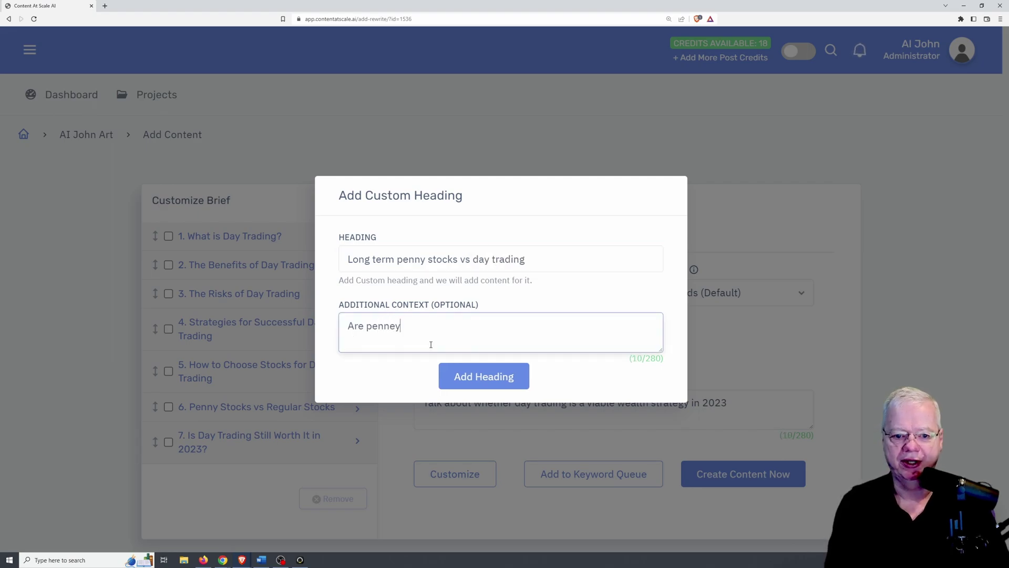
pyautogui.press('BackSpace')
pyautogui.press('BackSpace')
pyautogui.write('y stocks better than day')
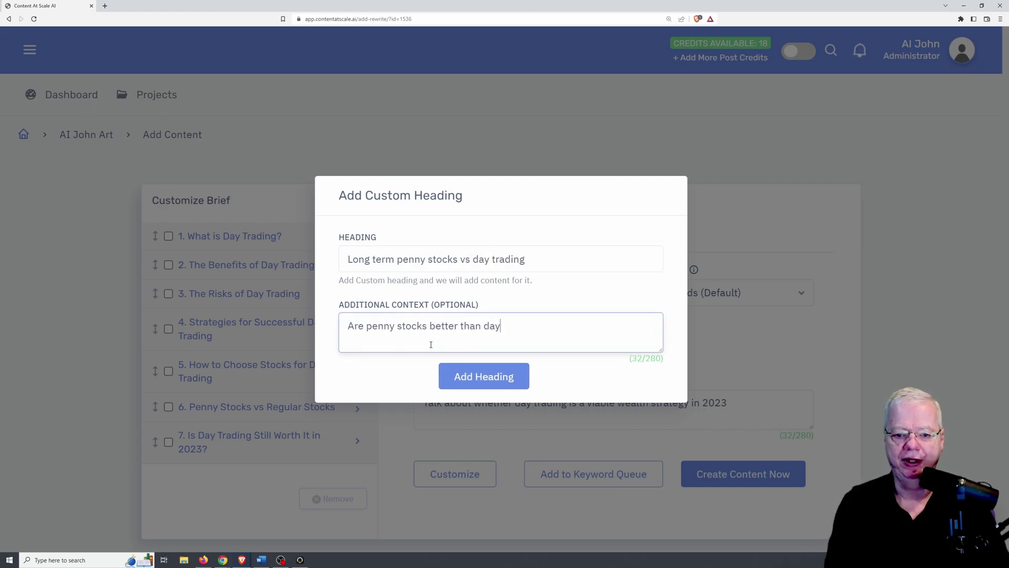
pyautogui.write(' trading')
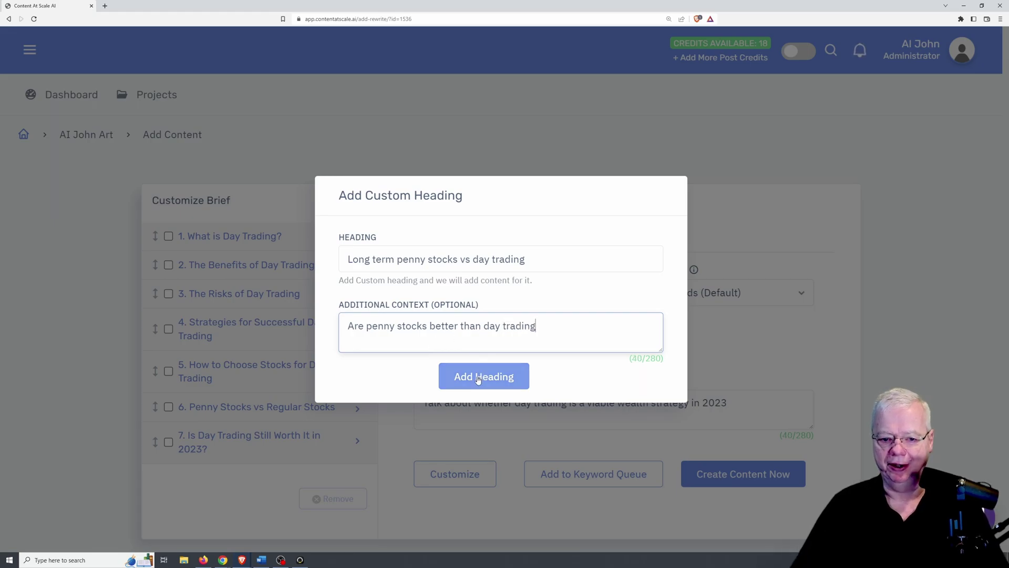
pyautogui.click(478, 380)
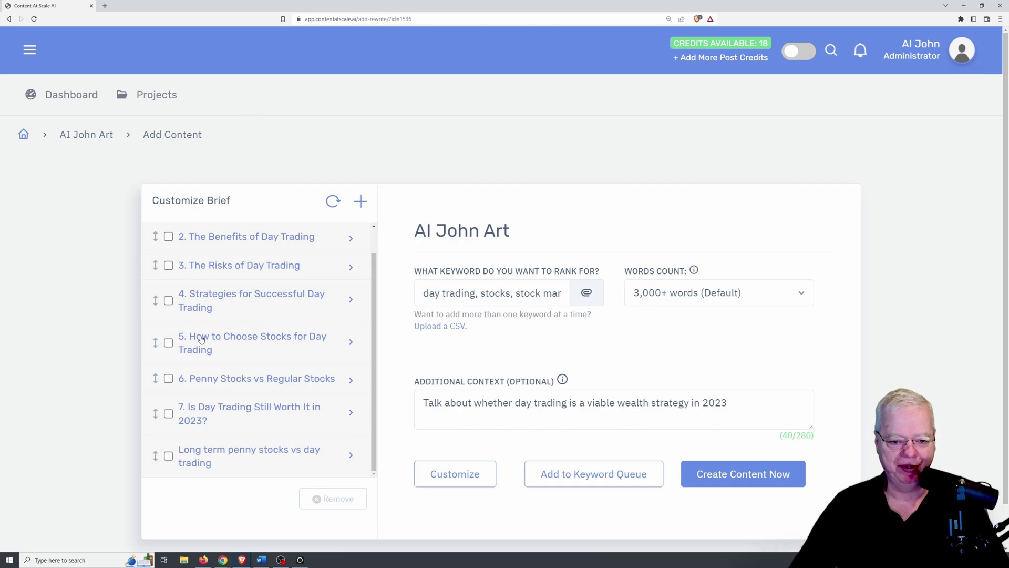
# Remove the penny stocks heading from the brief and add the keywords to the keyword queue
pyautogui.click(168, 456)
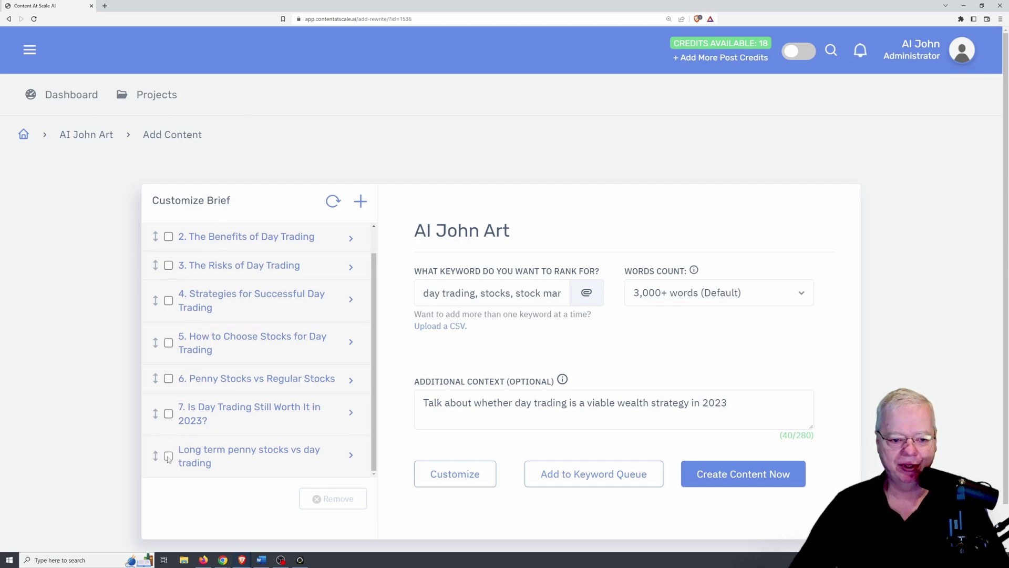
pyautogui.click(342, 501)
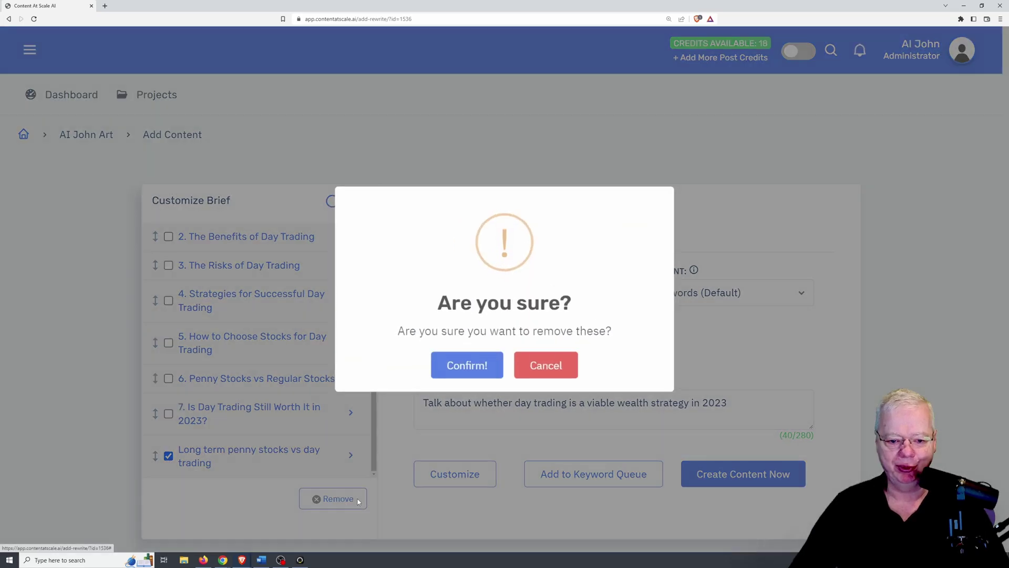
pyautogui.click(468, 371)
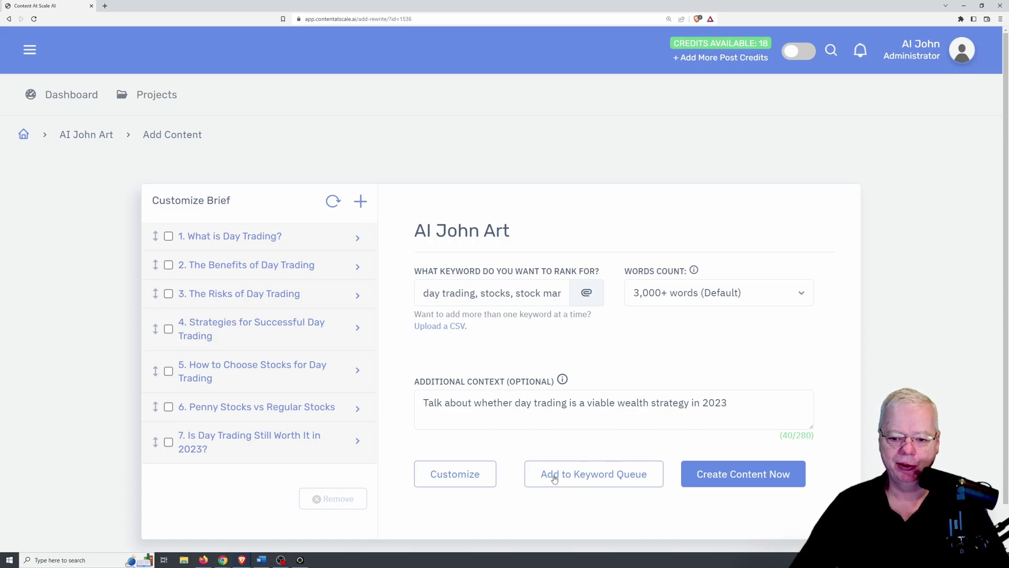
pyautogui.click(569, 480)
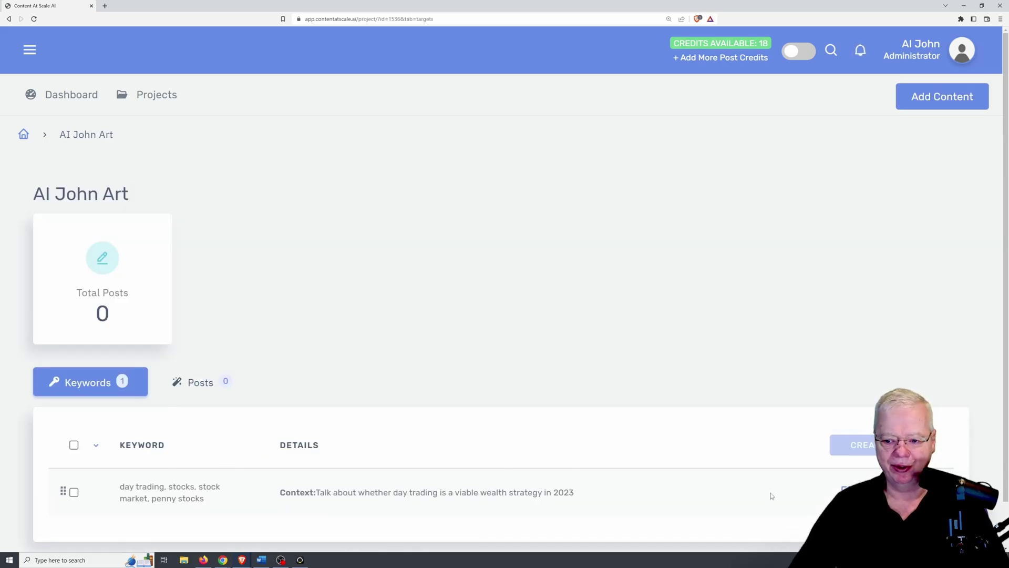
# Select the queued day trading keyword and create a post from it
pyautogui.click(74, 492)
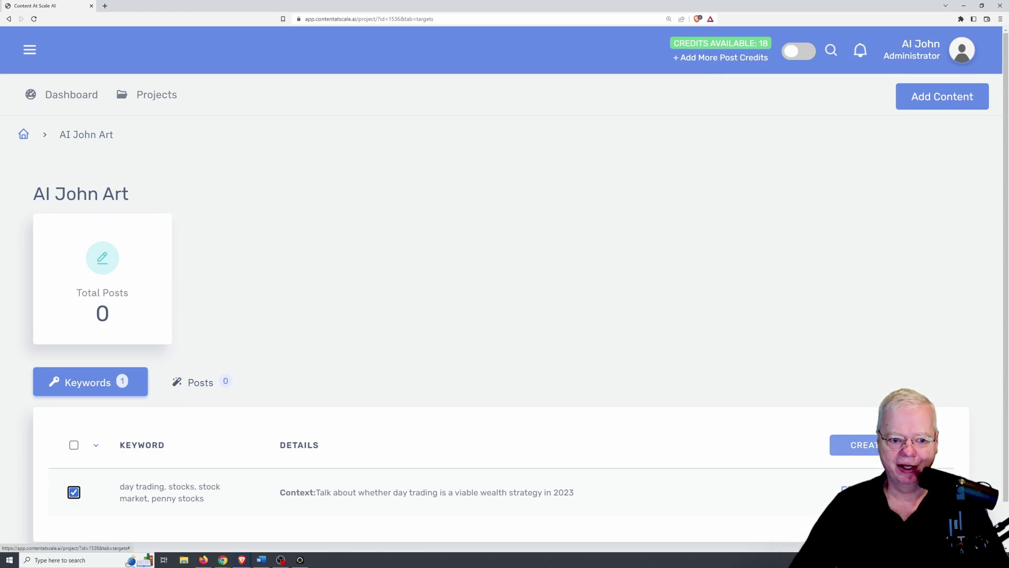
pyautogui.click(894, 445)
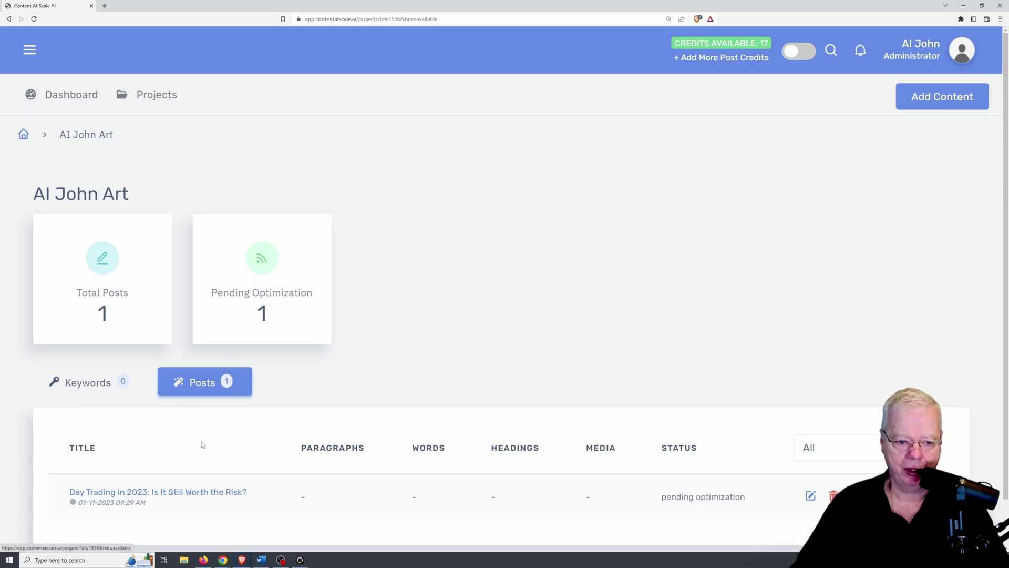
# Open the day trading post and scroll the Optimization panel down to the On-page Checklist and back
pyautogui.click(174, 496)
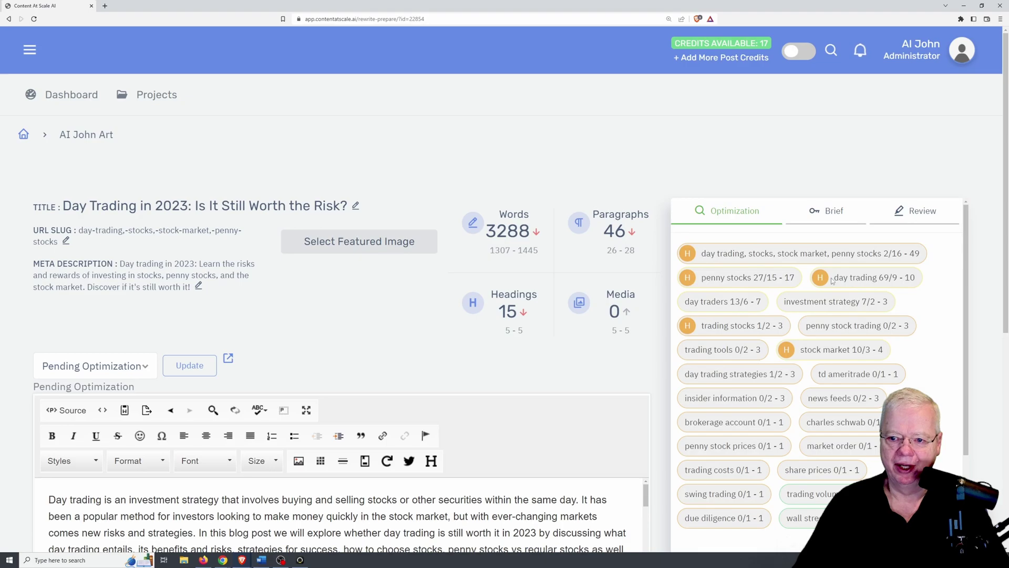
pyautogui.scroll(-4, 769, 313)
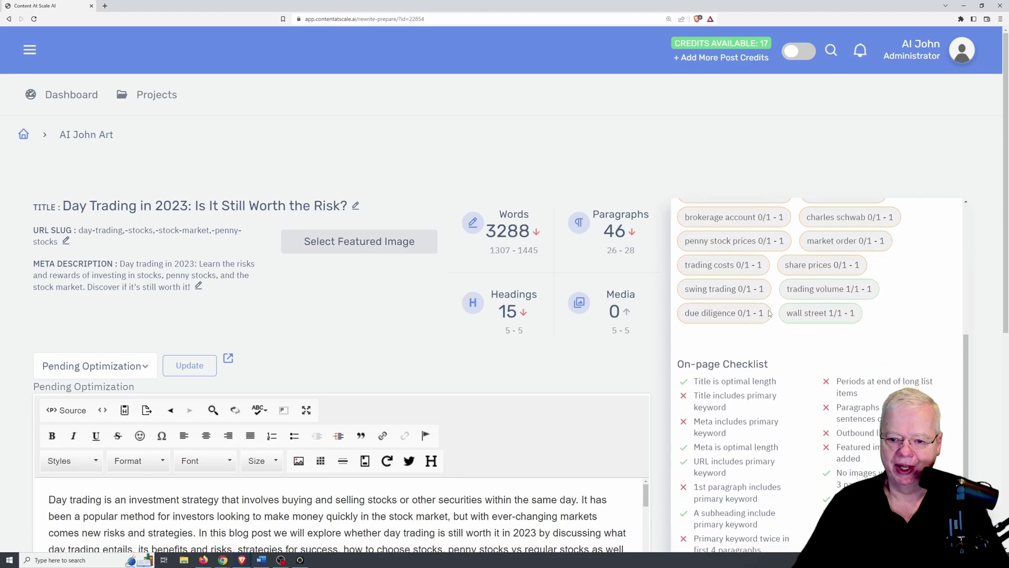
pyautogui.scroll(1, 784, 323)
pyautogui.scroll(-1, 824, 414)
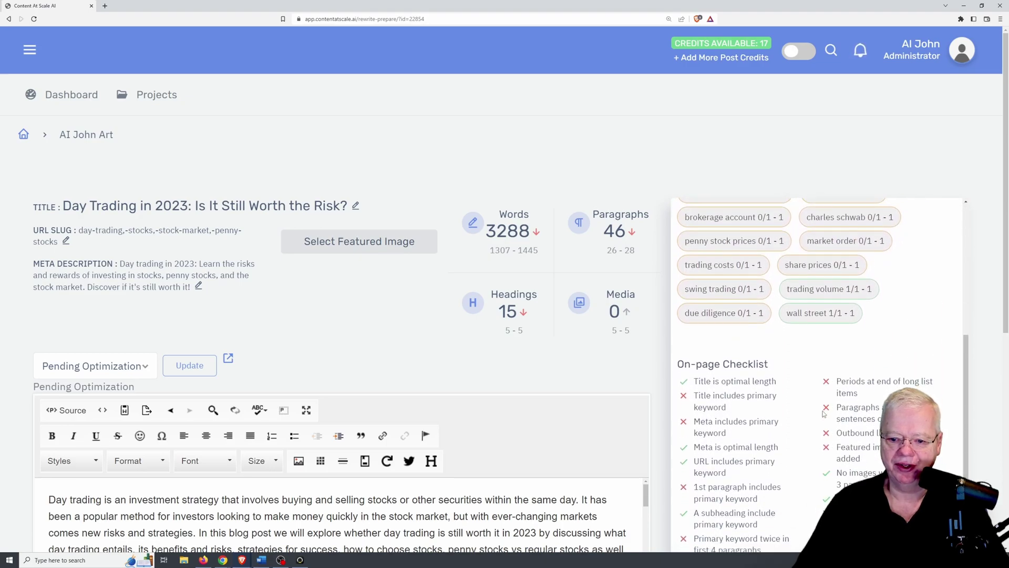
pyautogui.scroll(-2, 996, 427)
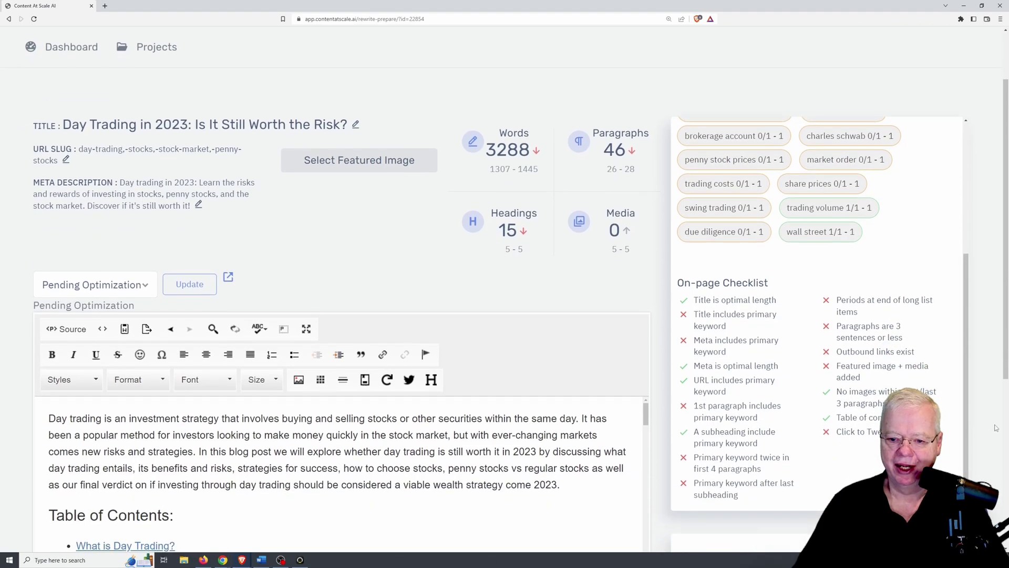
pyautogui.scroll(-1, 995, 427)
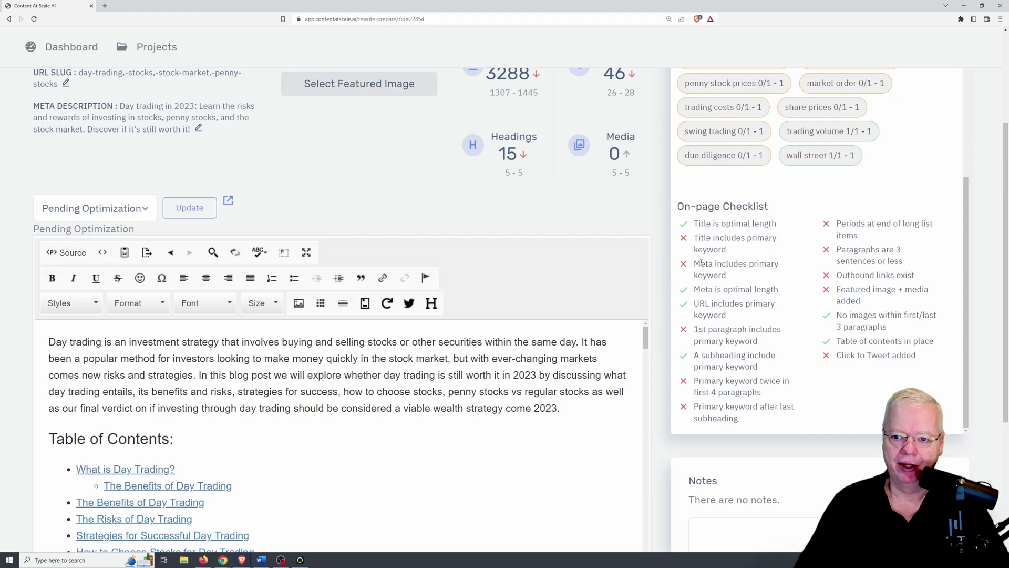
pyautogui.scroll(4, 701, 263)
pyautogui.scroll(1, 994, 229)
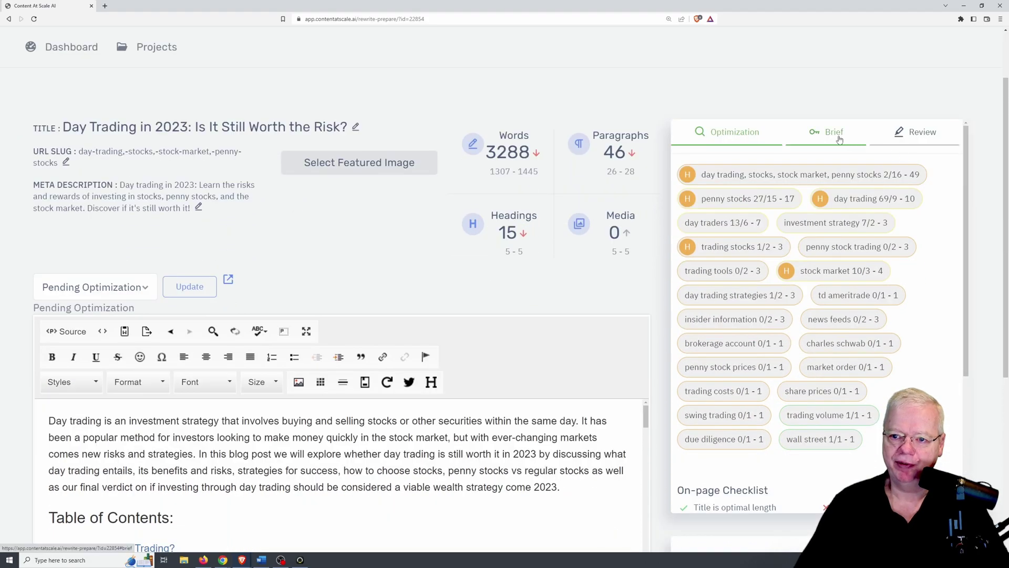
# Show the Brief tab and scroll through its 2023 wealth-strategy context
pyautogui.click(828, 132)
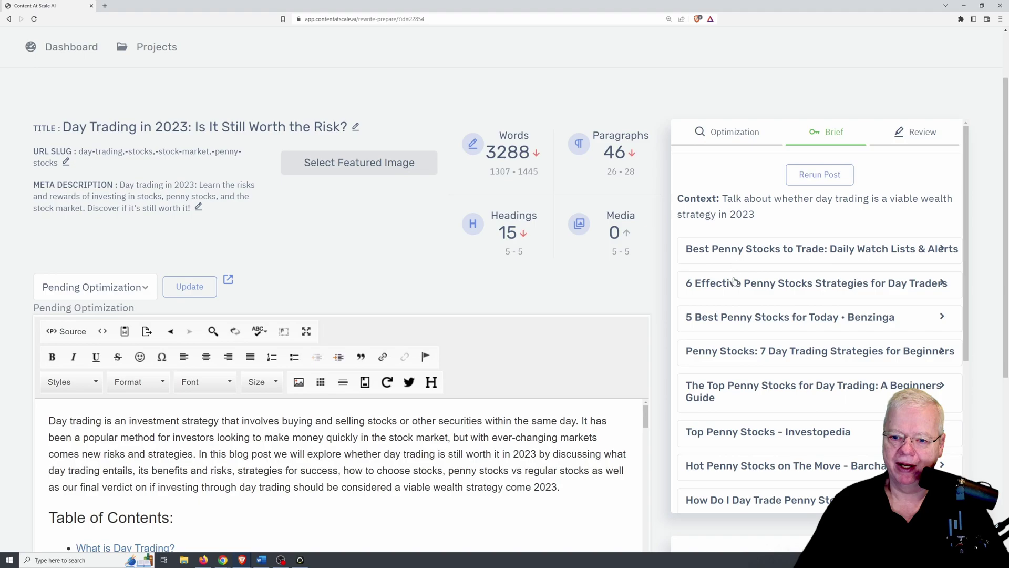
pyautogui.scroll(-3, 746, 362)
pyautogui.scroll(-1, 746, 362)
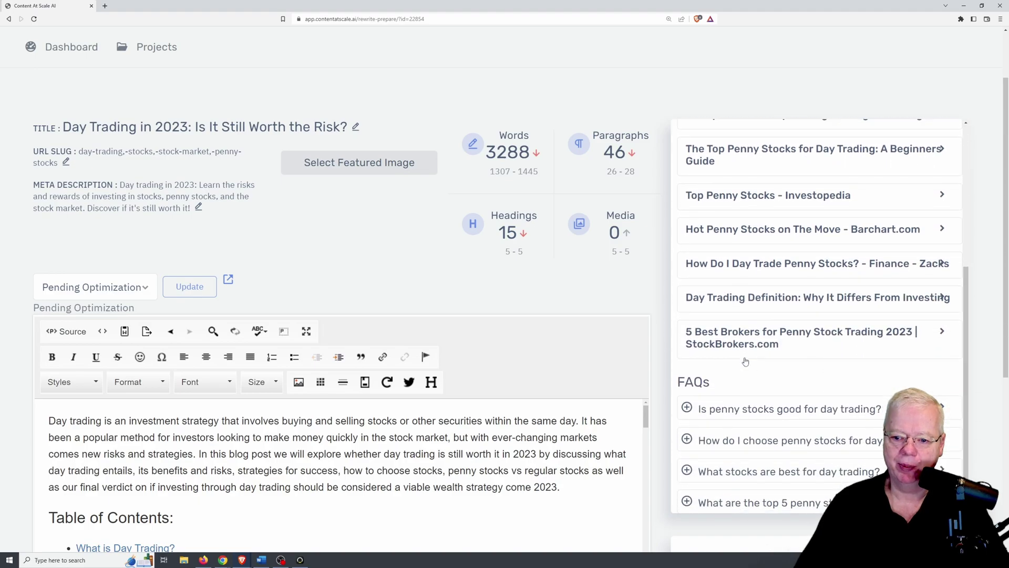
pyautogui.scroll(2, 745, 361)
pyautogui.scroll(2, 745, 362)
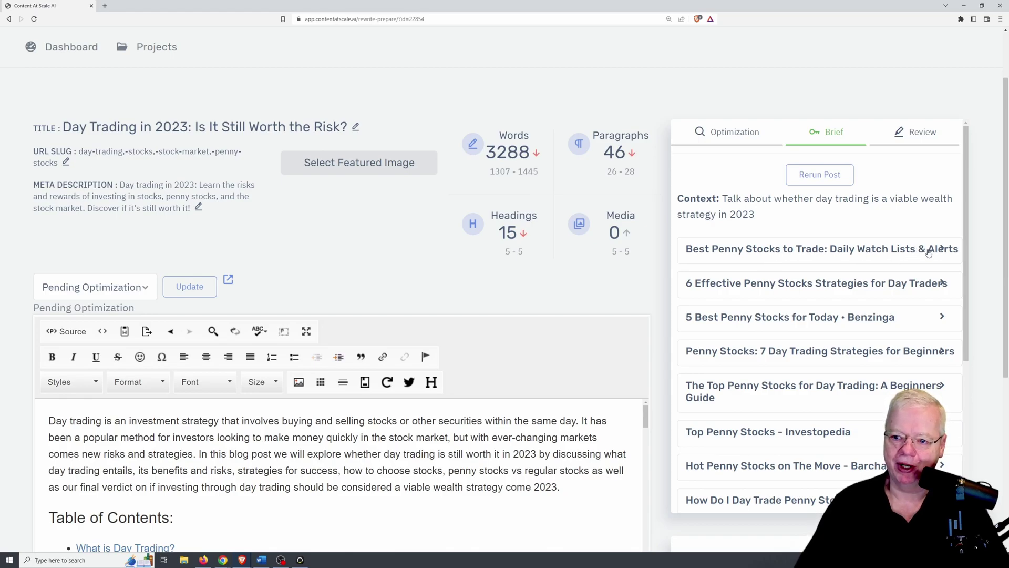
# Expand the first penny stocks result and its watch list links, then collapse them again
pyautogui.click(946, 249)
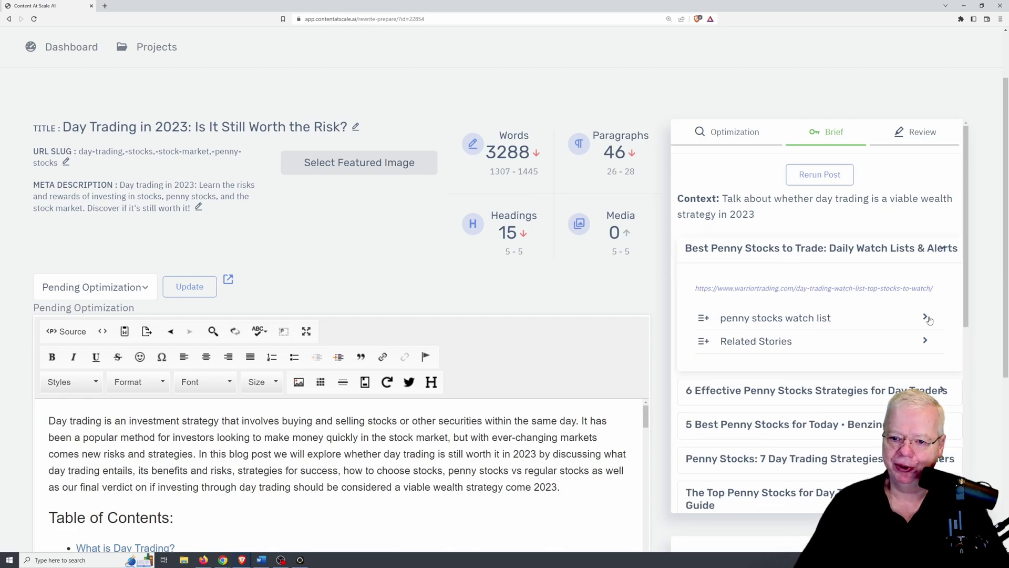
pyautogui.click(926, 319)
pyautogui.scroll(-5, 872, 356)
pyautogui.scroll(-6, 872, 356)
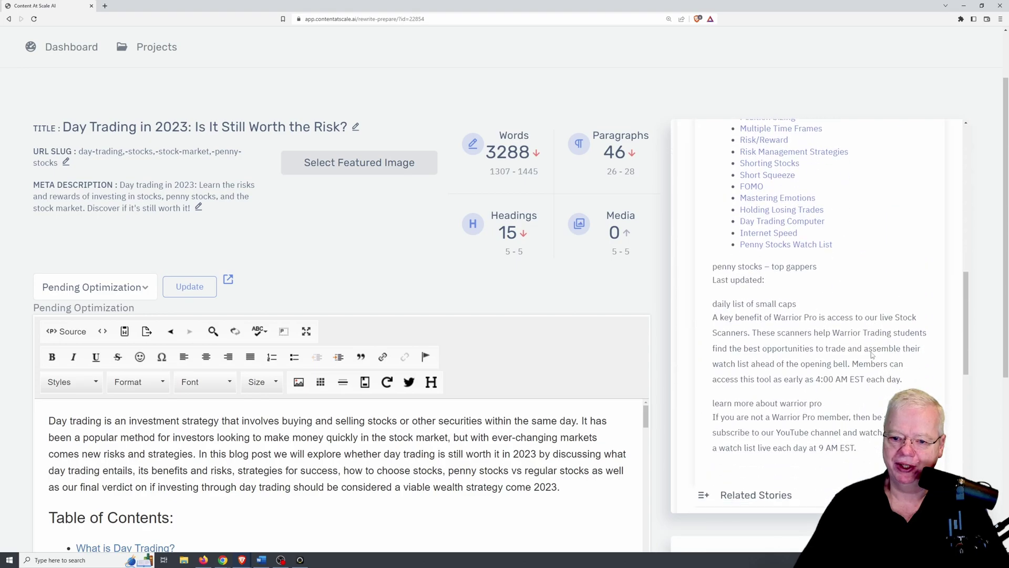
pyautogui.scroll(12, 872, 354)
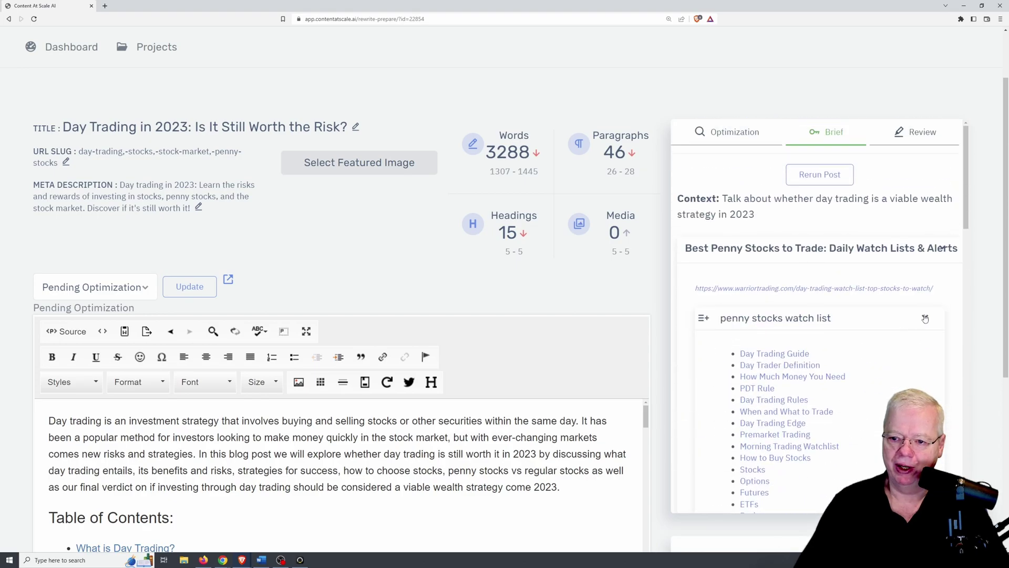
pyautogui.click(926, 319)
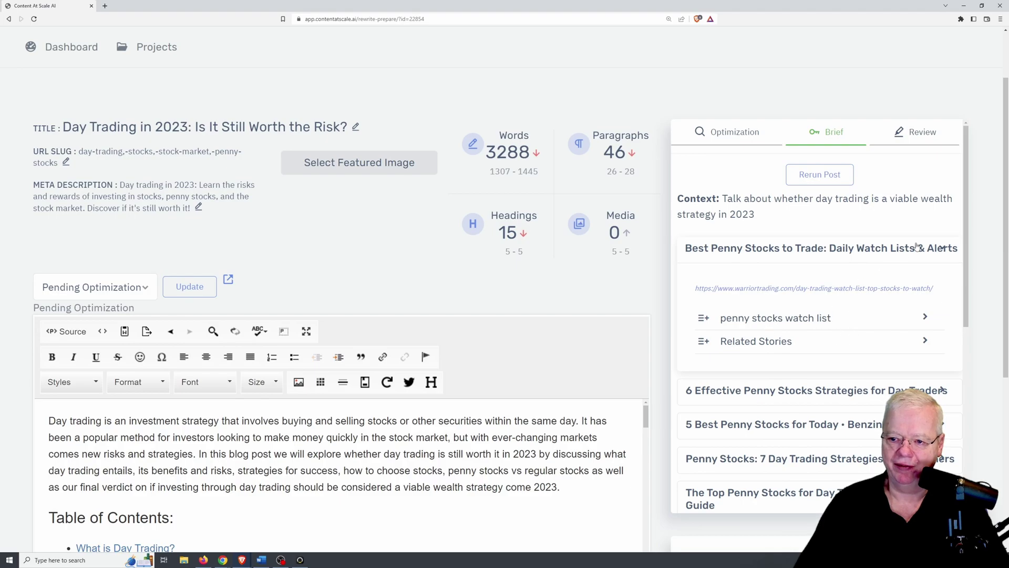
pyautogui.click(938, 251)
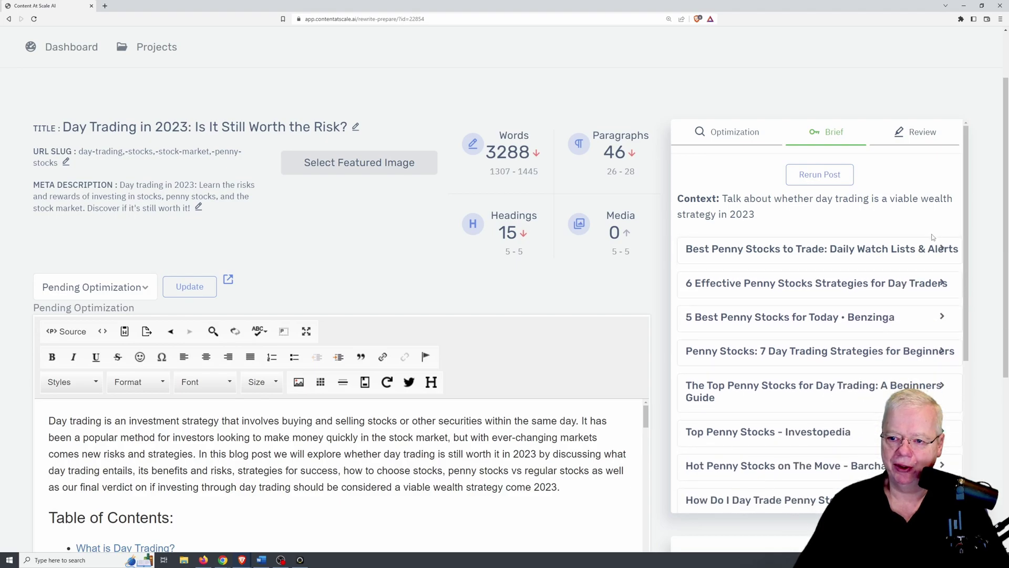
pyautogui.scroll(-5, 894, 268)
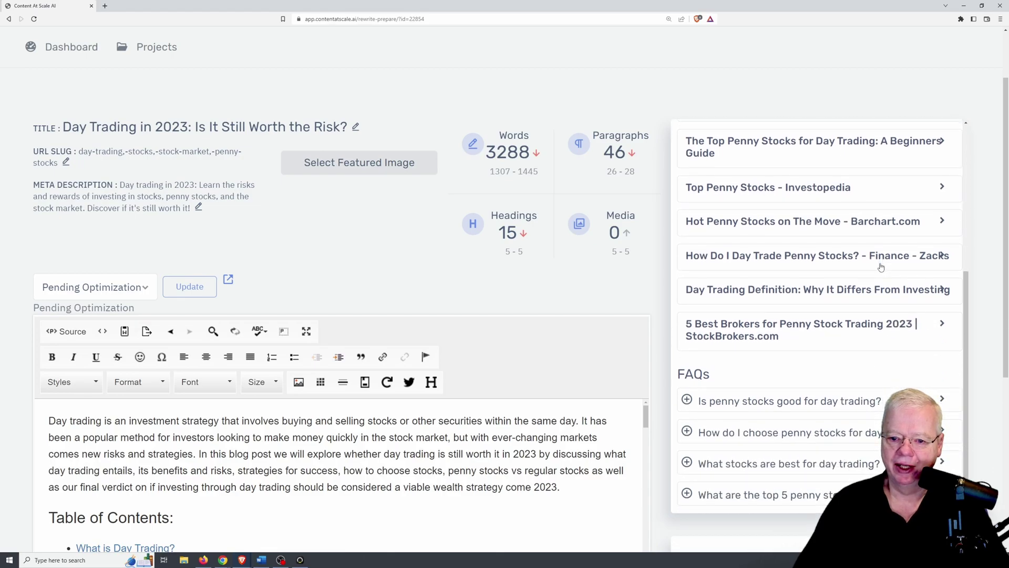
pyautogui.scroll(10, 882, 267)
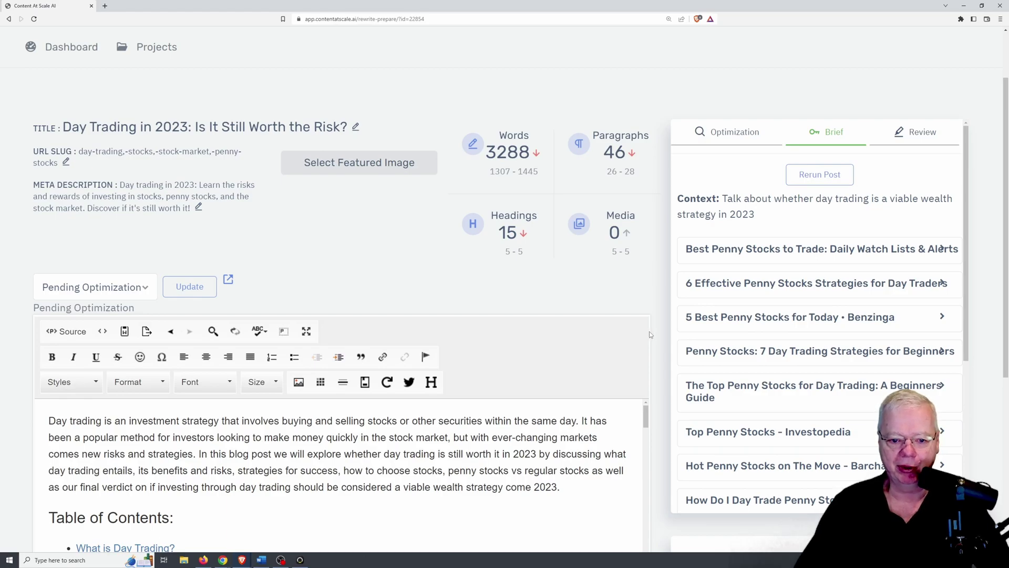
pyautogui.scroll(-4, 654, 335)
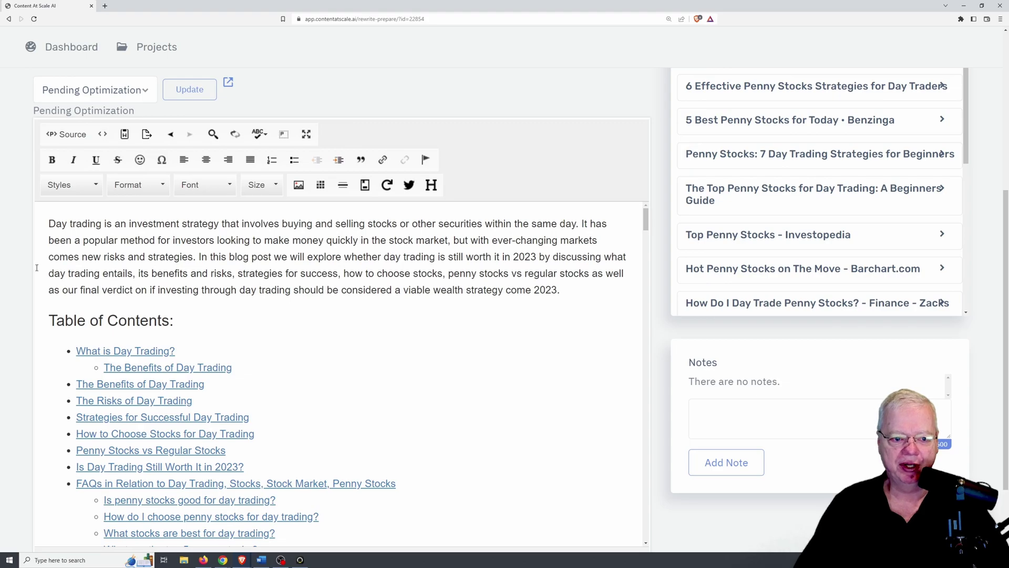
pyautogui.moveTo(49, 227); pyautogui.dragTo(564, 290)
pyautogui.click(564, 290)
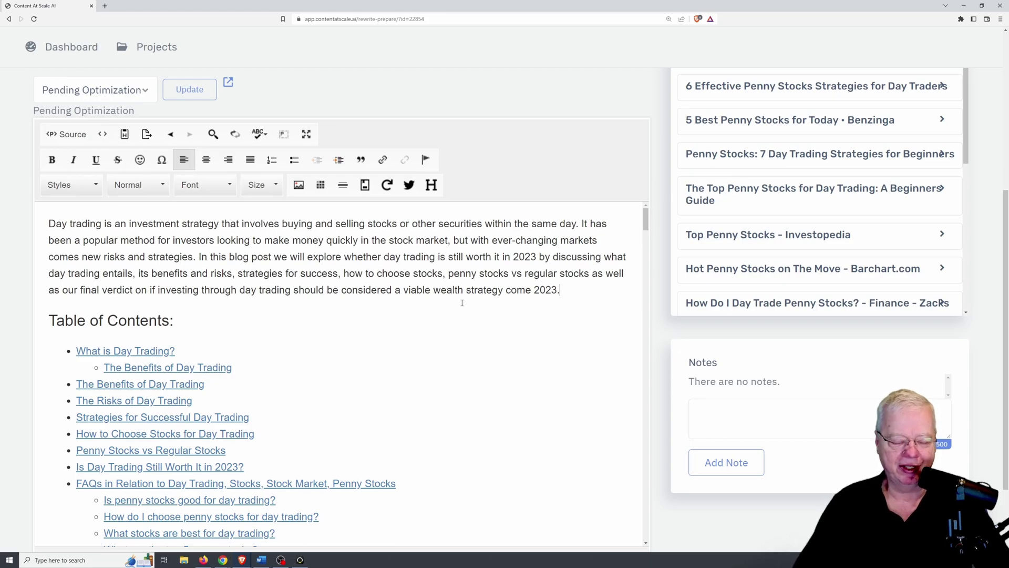
pyautogui.scroll(-3, 278, 273)
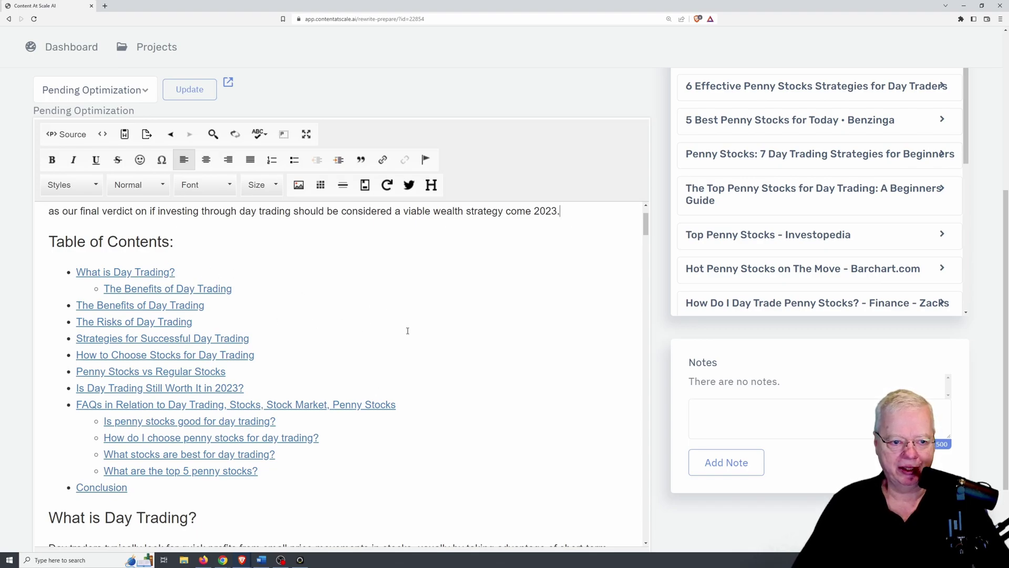
pyautogui.scroll(-4, 469, 352)
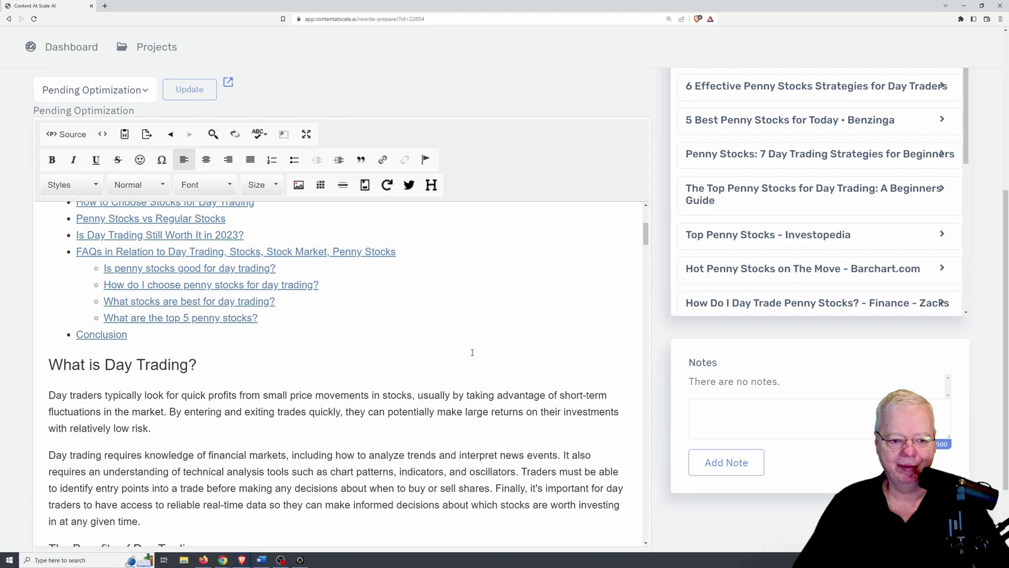
pyautogui.moveTo(193, 322); pyautogui.dragTo(50, 321)
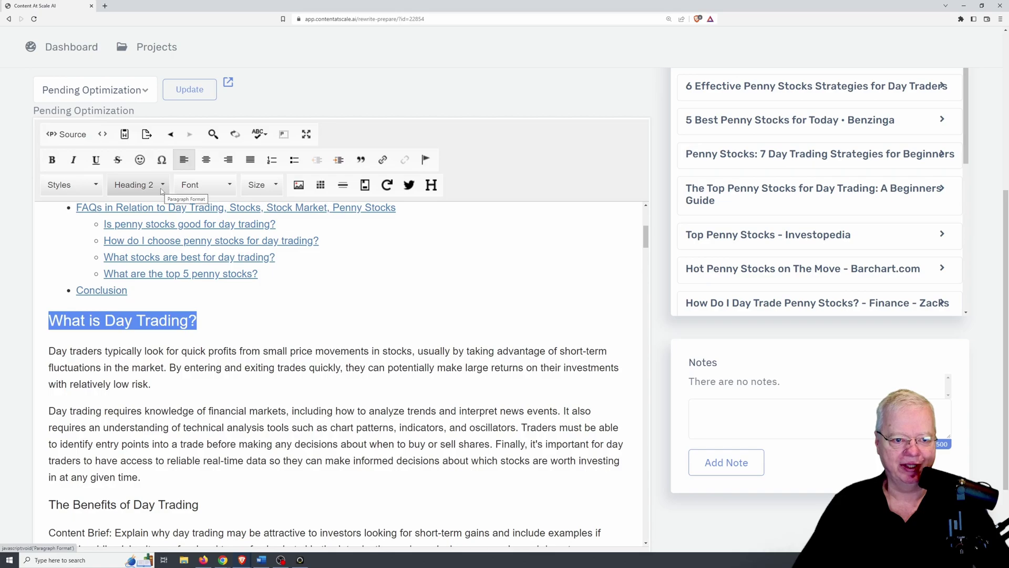
pyautogui.scroll(-2, 50, 272)
pyautogui.click(50, 272)
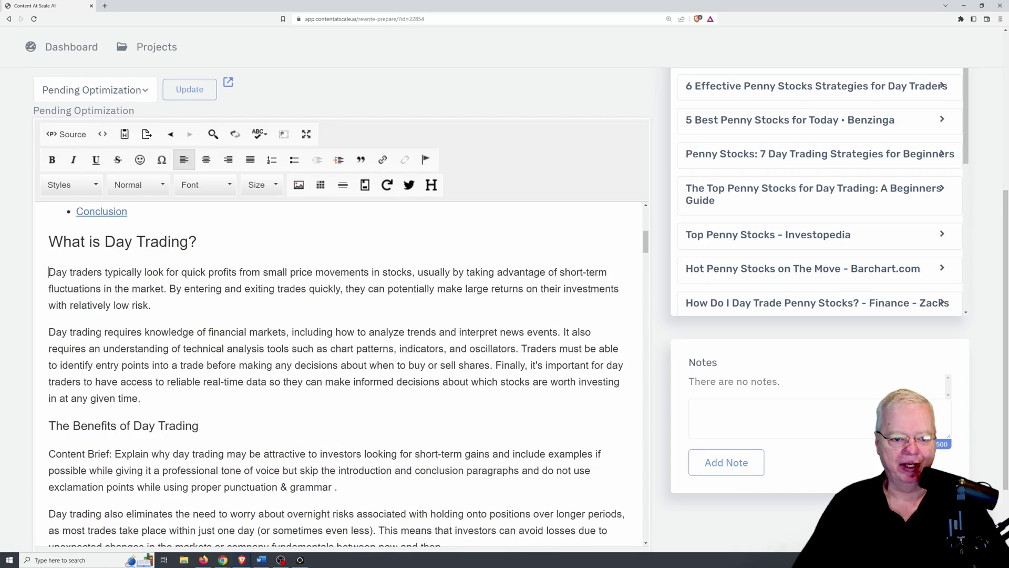
pyautogui.moveTo(51, 272); pyautogui.dragTo(141, 399)
pyautogui.click(306, 382)
pyautogui.scroll(-2, 308, 387)
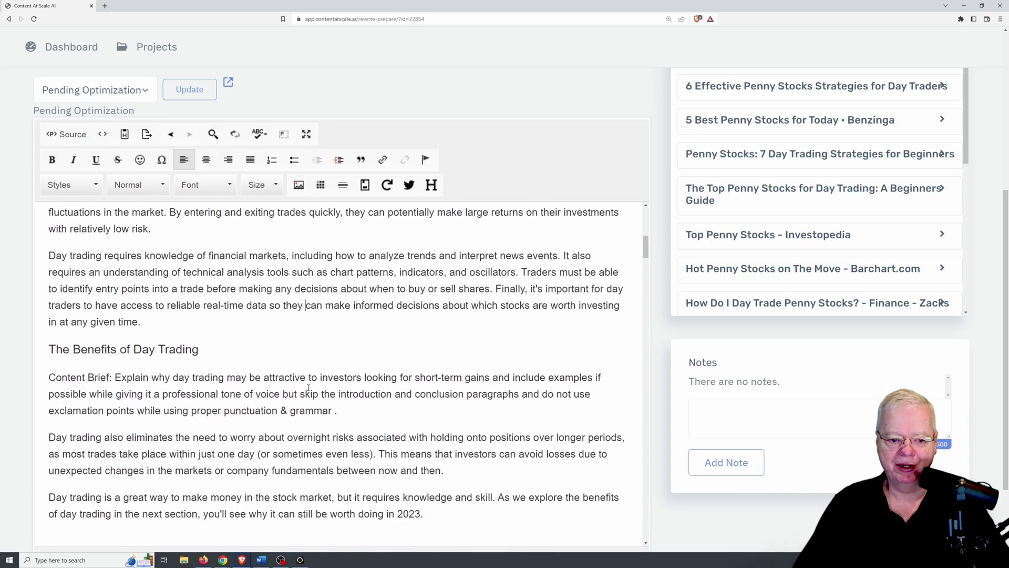
pyautogui.scroll(-6, 308, 387)
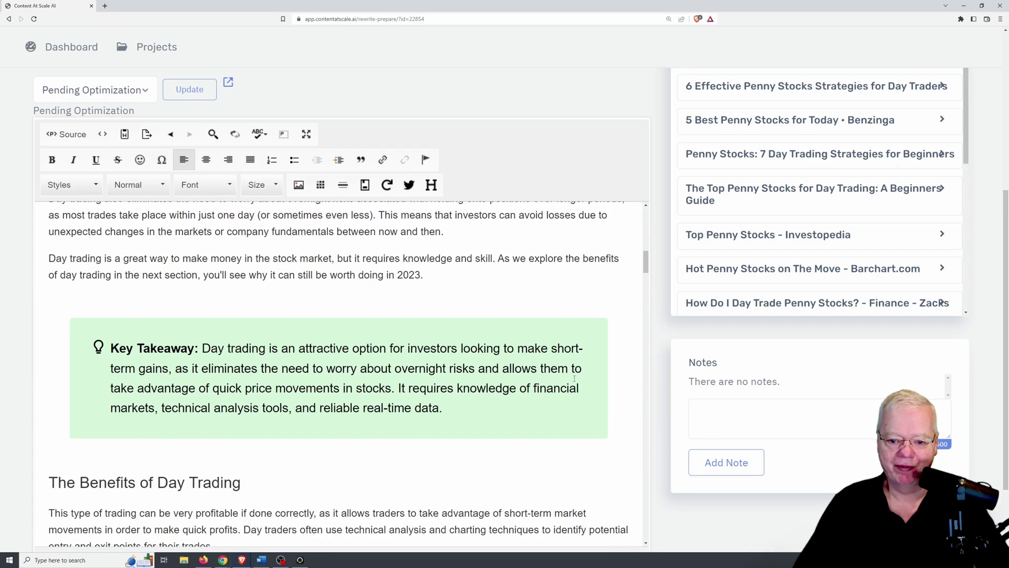
pyautogui.scroll(-7, 616, 345)
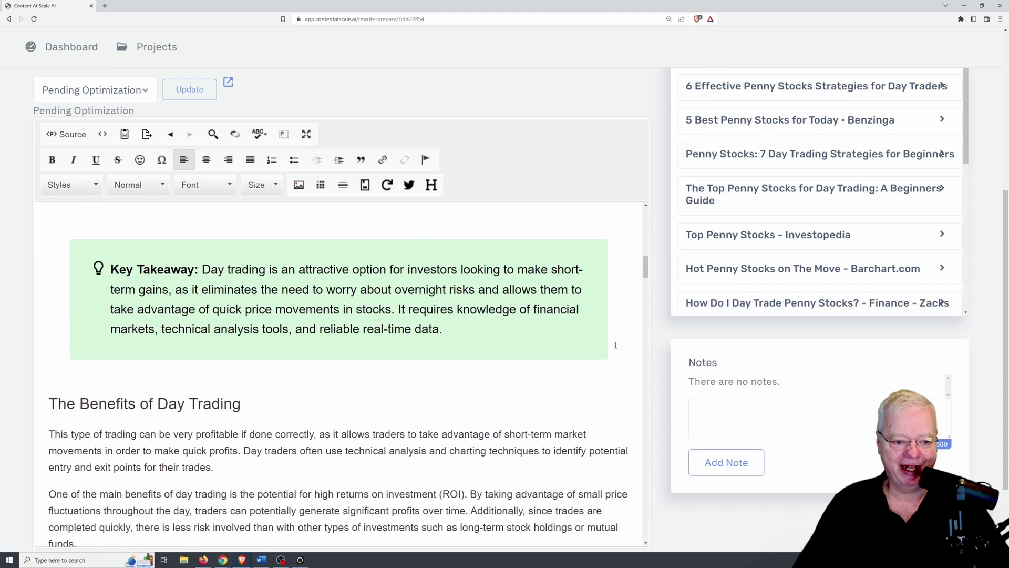
pyautogui.scroll(-8, 613, 345)
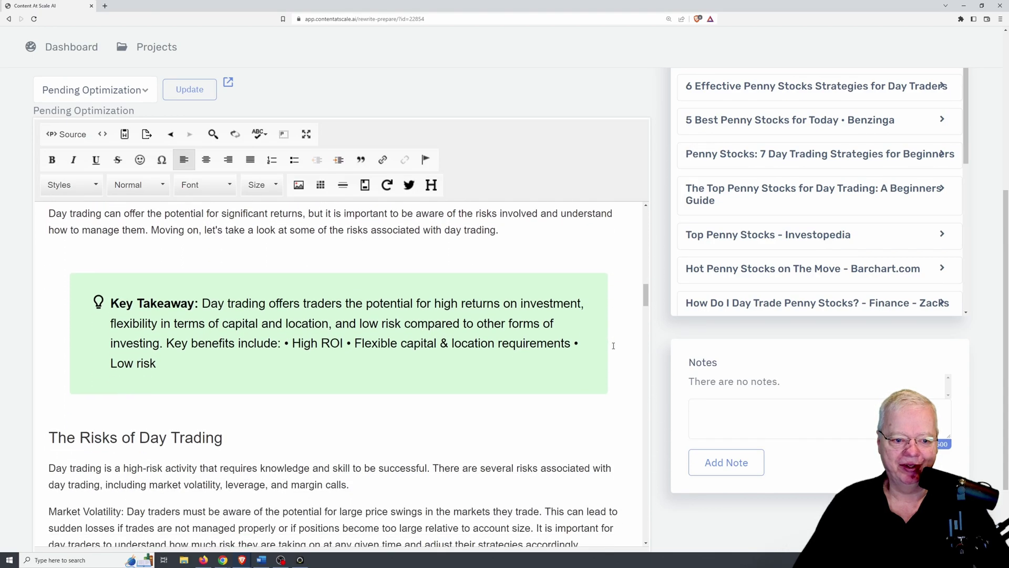
pyautogui.scroll(-12, 613, 346)
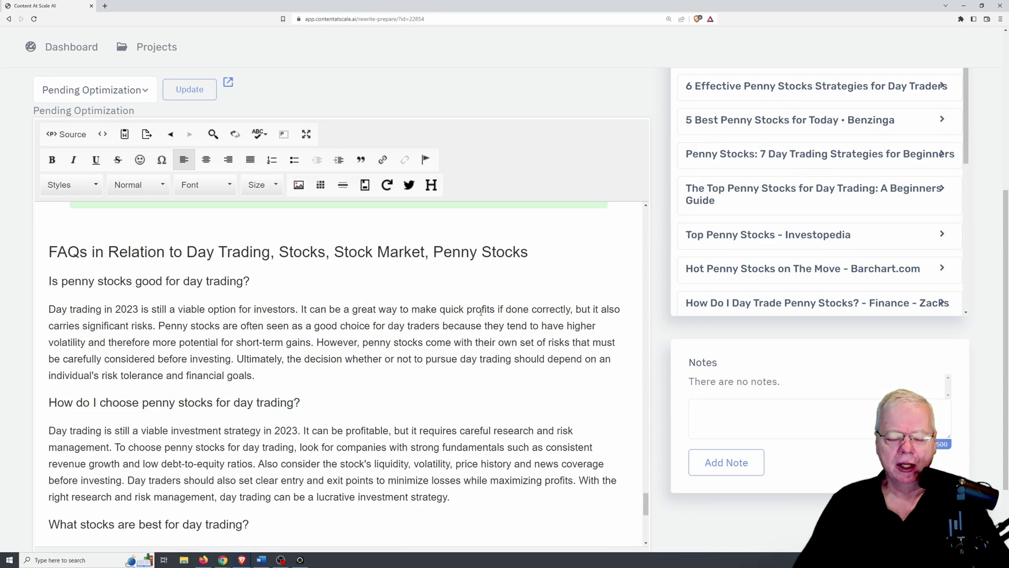
pyautogui.scroll(5, 481, 312)
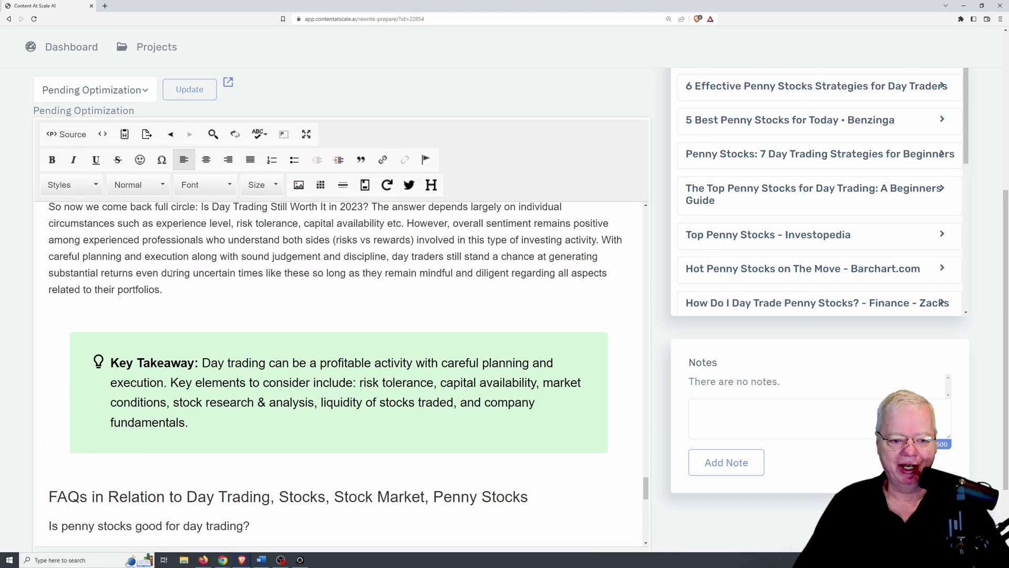
pyautogui.scroll(14, 286, 287)
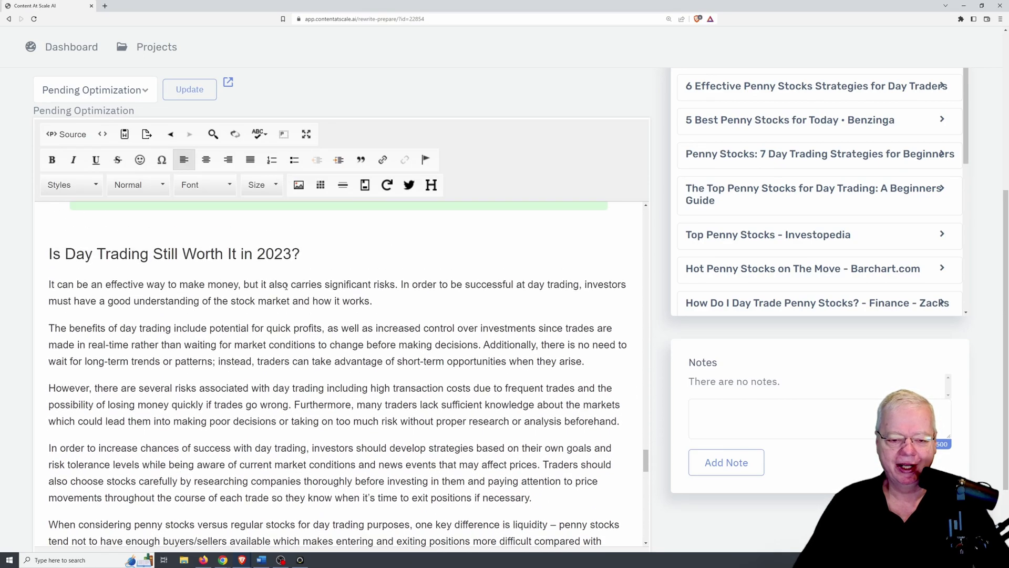
pyautogui.scroll(2, 286, 287)
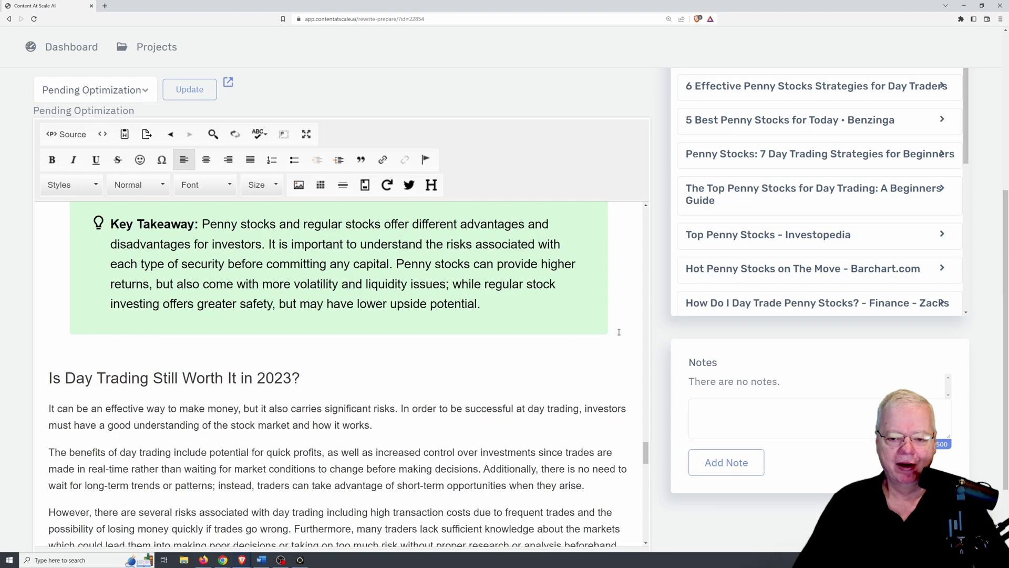
pyautogui.scroll(2, 620, 332)
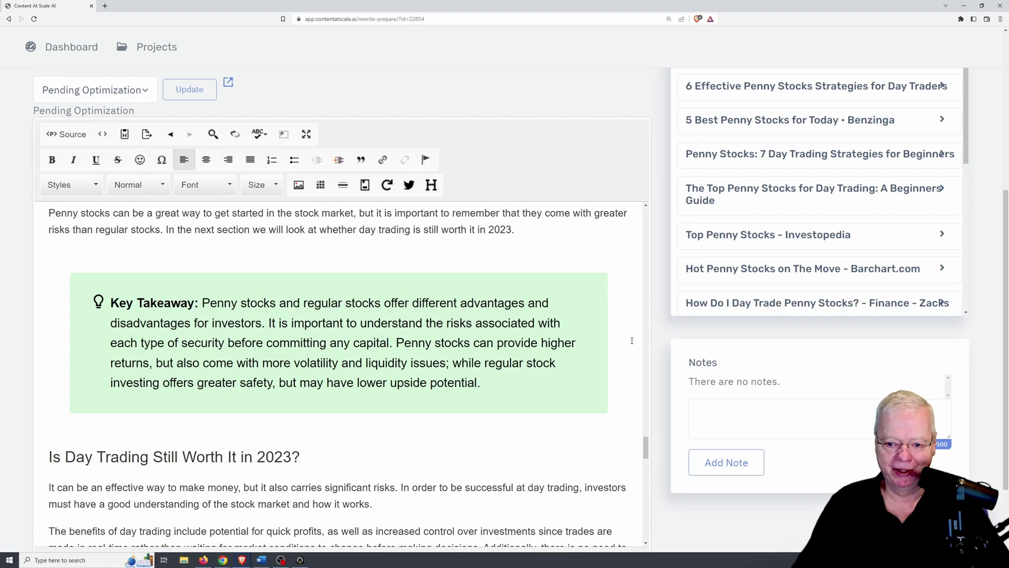
pyautogui.scroll(-1, 636, 340)
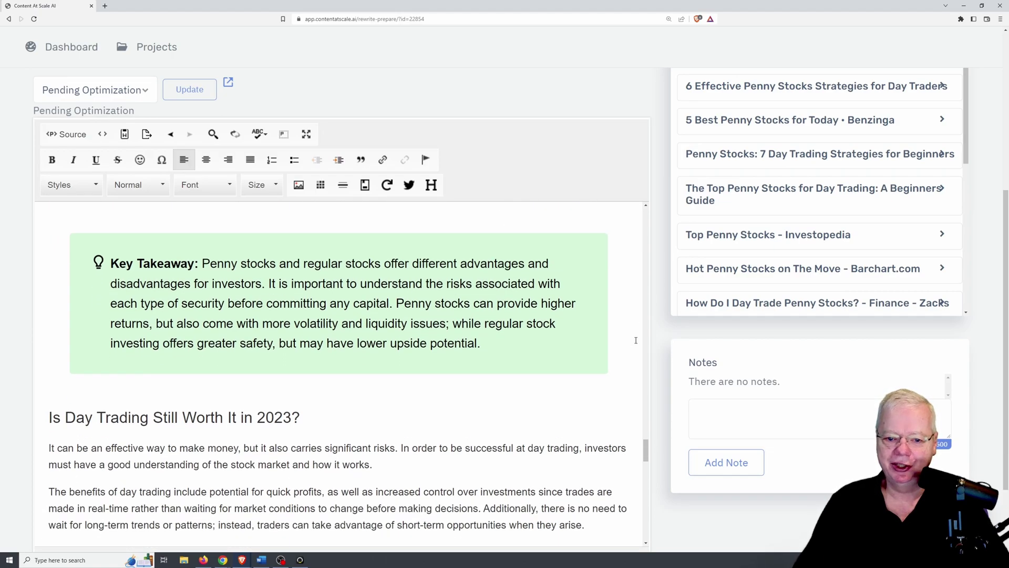
pyautogui.scroll(-6, 635, 342)
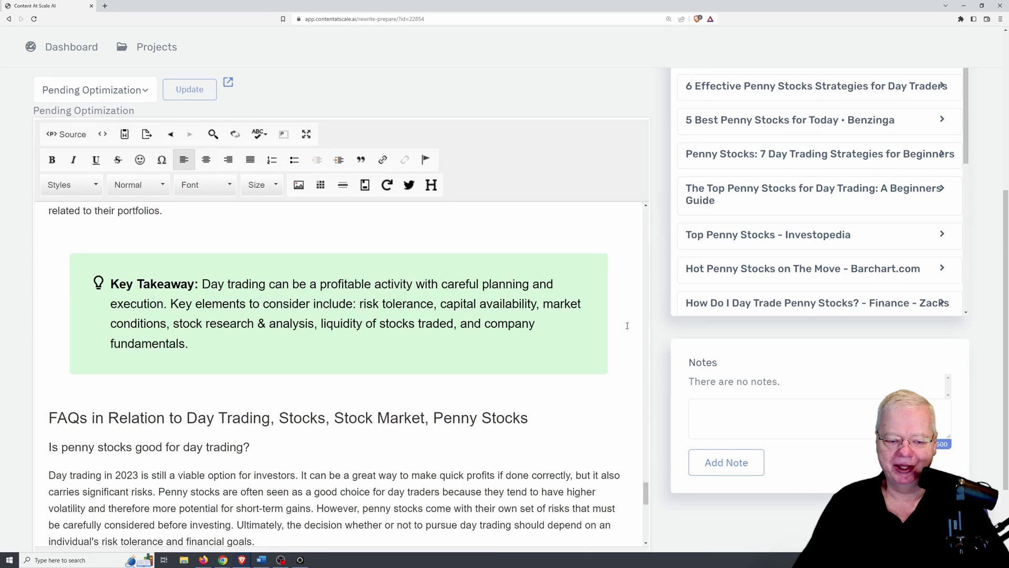
pyautogui.scroll(-7, 635, 289)
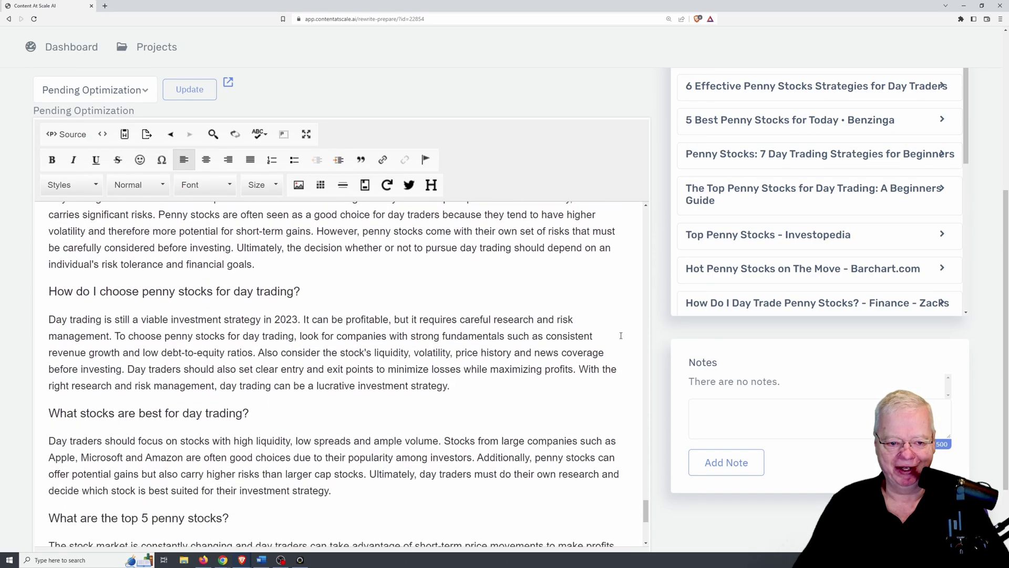
pyautogui.scroll(-4, 621, 336)
pyautogui.scroll(2, 621, 336)
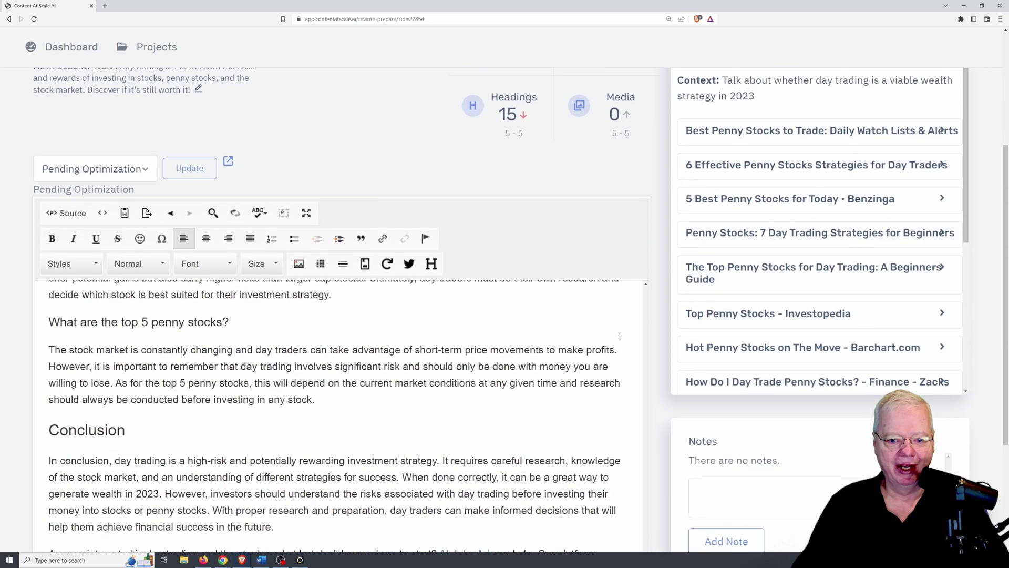
pyautogui.scroll(-3, 449, 322)
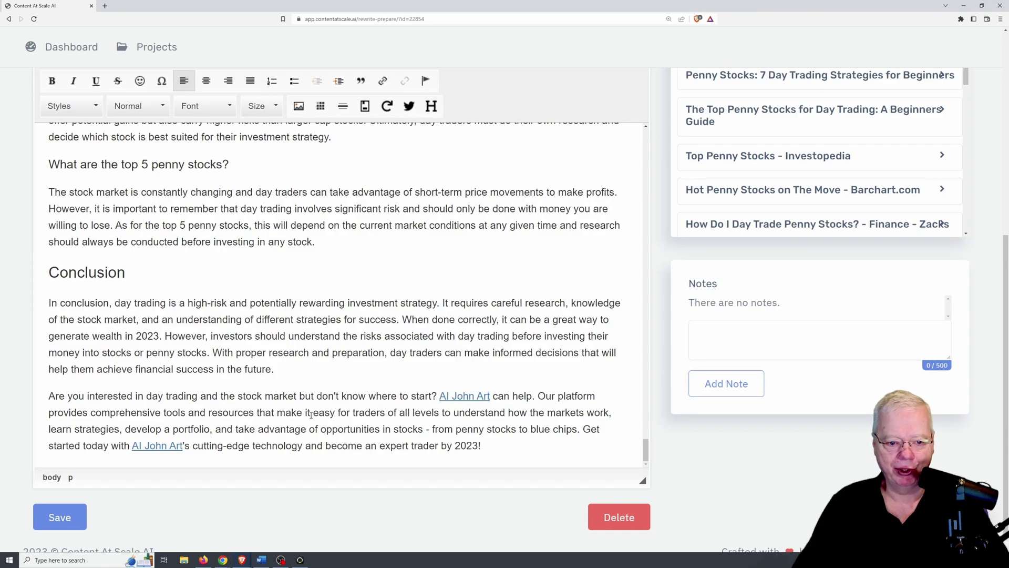
pyautogui.scroll(-1, 311, 415)
pyautogui.scroll(5, 597, 395)
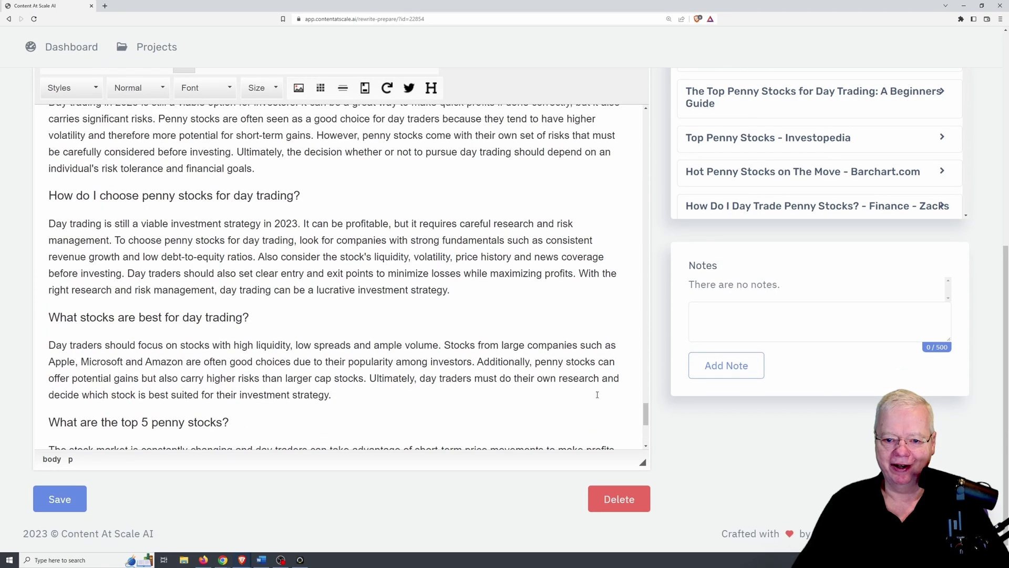
pyautogui.scroll(6, 597, 394)
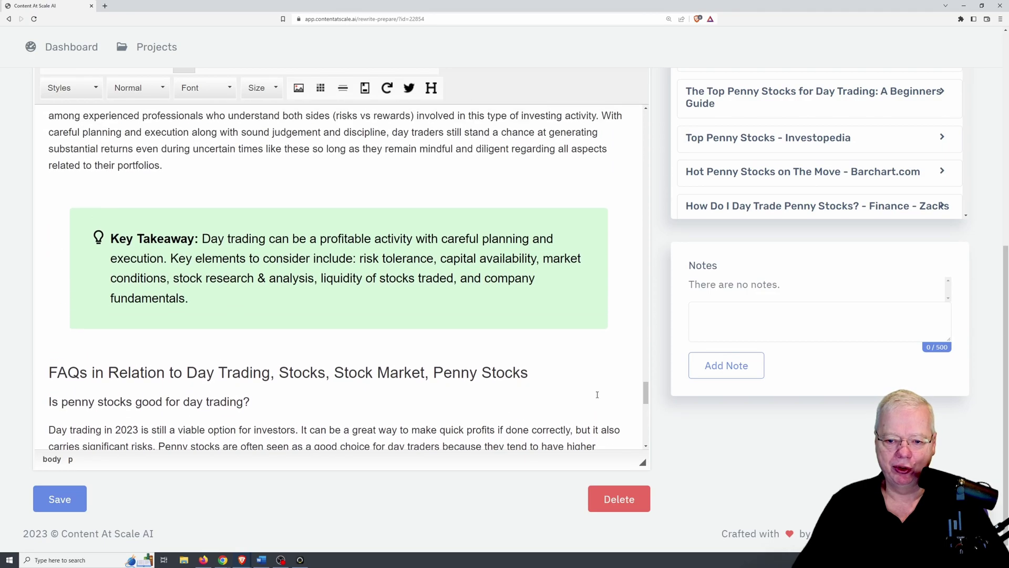
pyautogui.scroll(8, 597, 394)
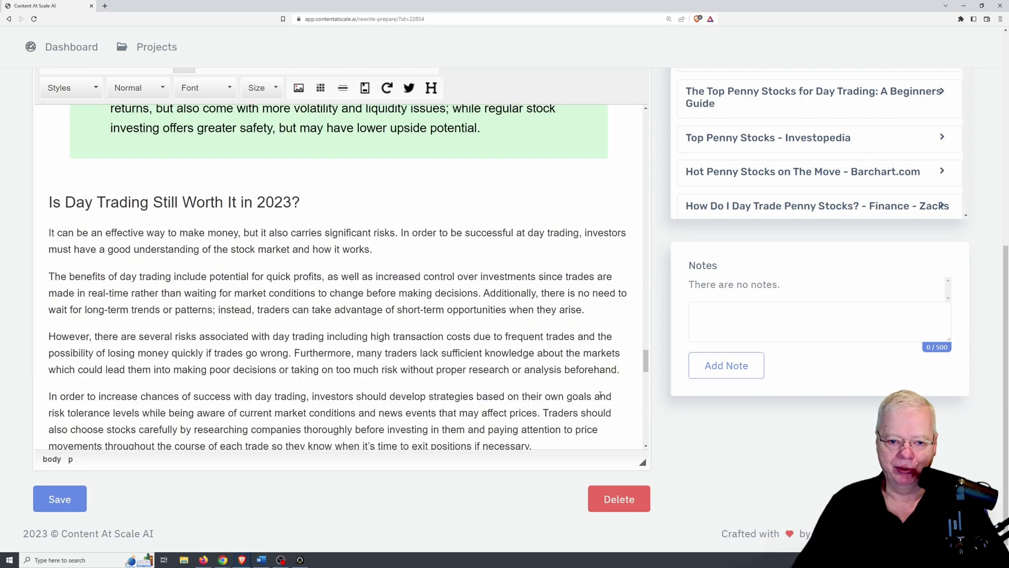
pyautogui.scroll(8, 600, 396)
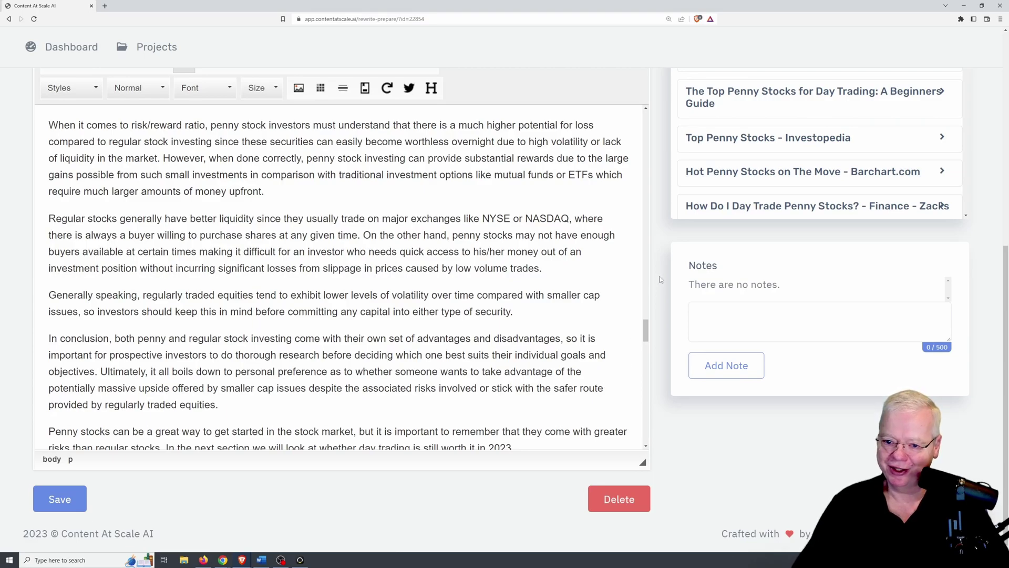
pyautogui.scroll(2, 656, 276)
pyautogui.scroll(3, 598, 301)
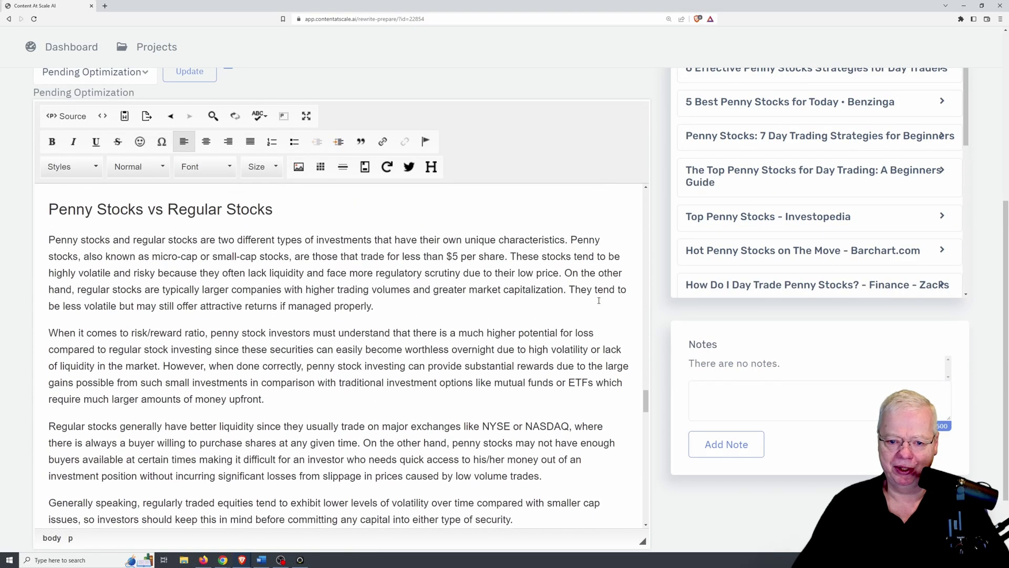
pyautogui.scroll(1, 599, 300)
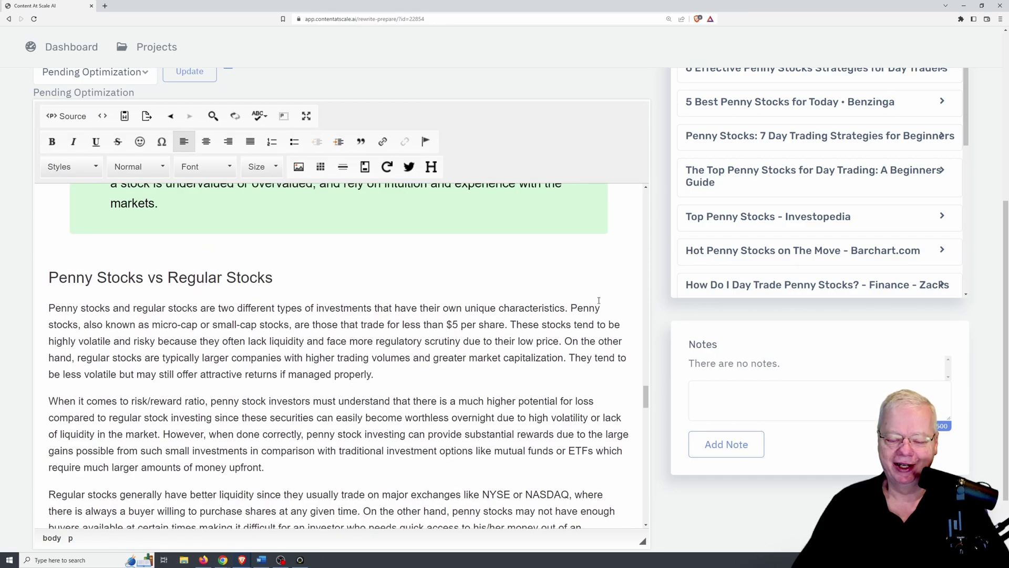
pyautogui.scroll(1, 599, 300)
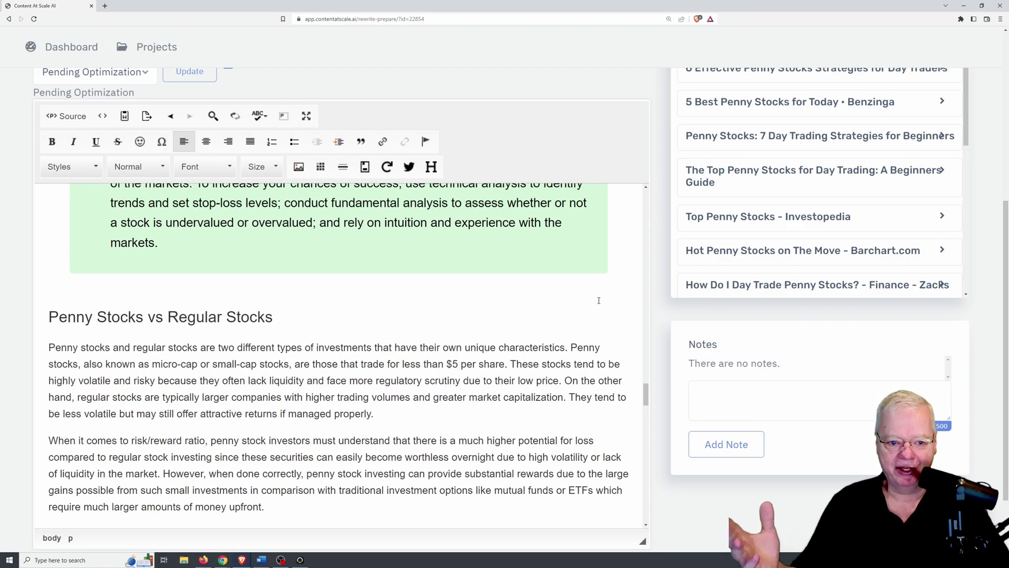
pyautogui.scroll(5, 598, 301)
pyautogui.scroll(10, 599, 300)
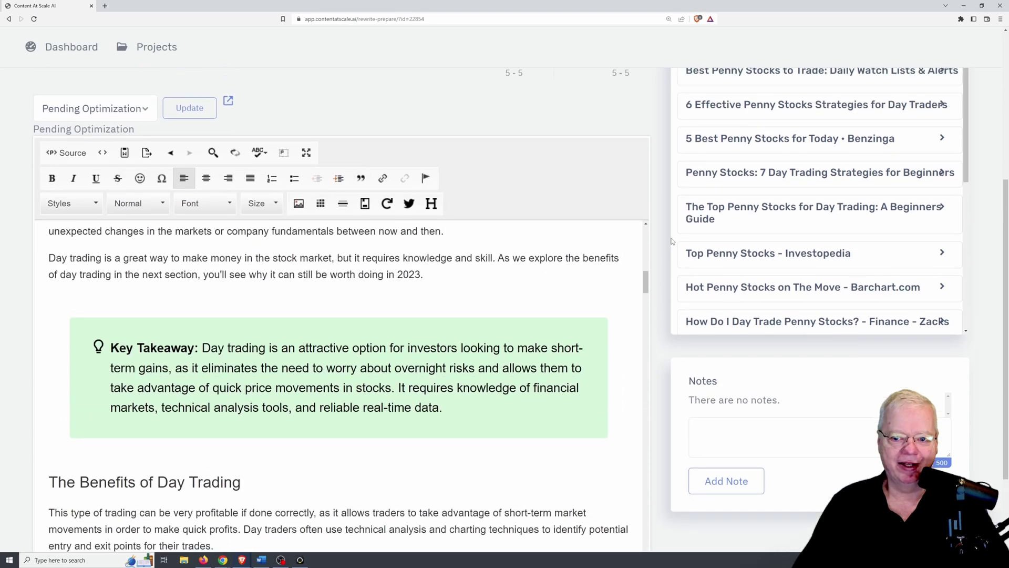
pyautogui.scroll(8, 585, 402)
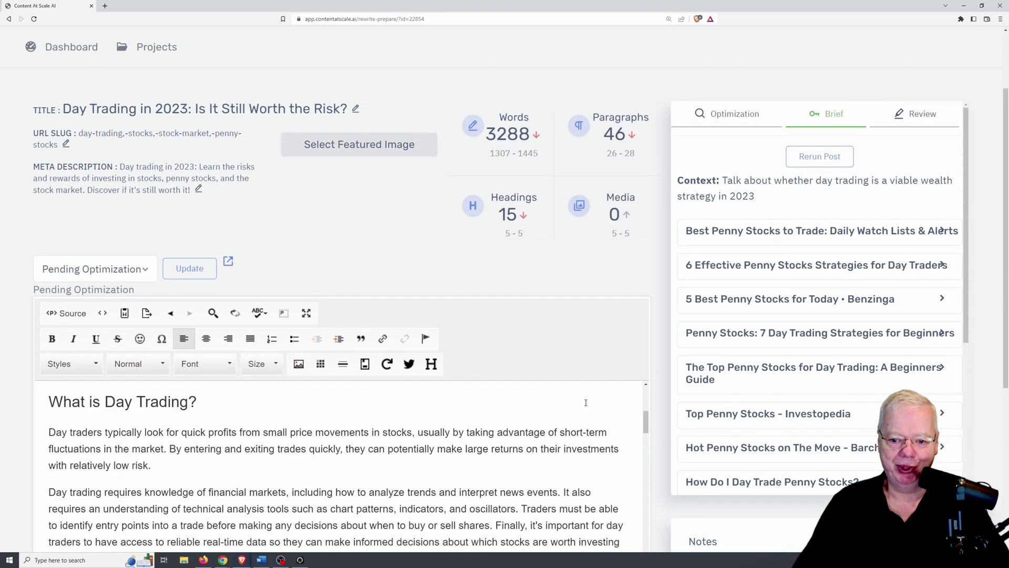
pyautogui.scroll(2, 586, 402)
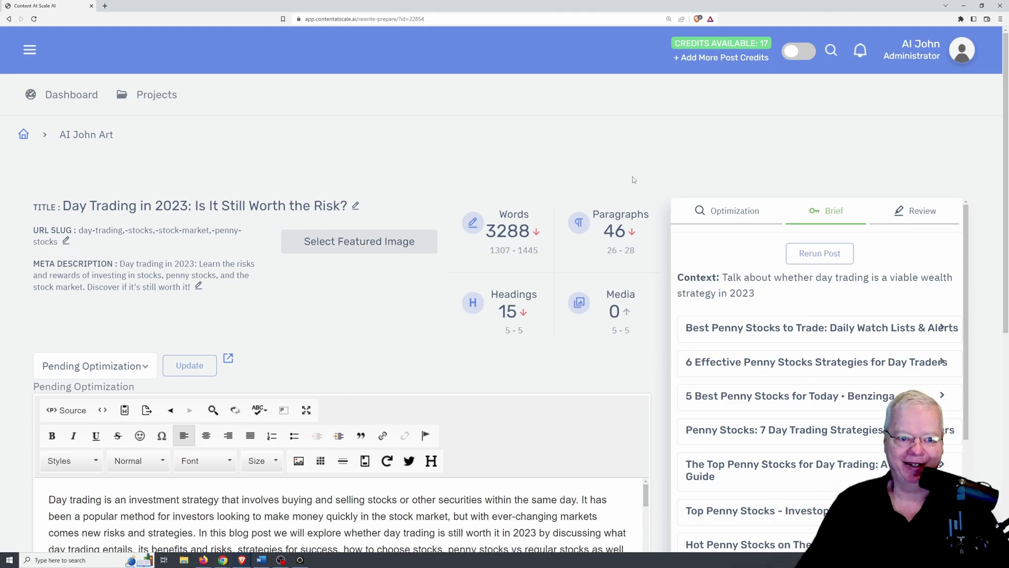
# Go to Billing via '+ Add More Post Credits' to see 17 posts remaining and the Starter, Scaling and Agency plans
pyautogui.click(714, 58)
pyautogui.scroll(-3, 450, 230)
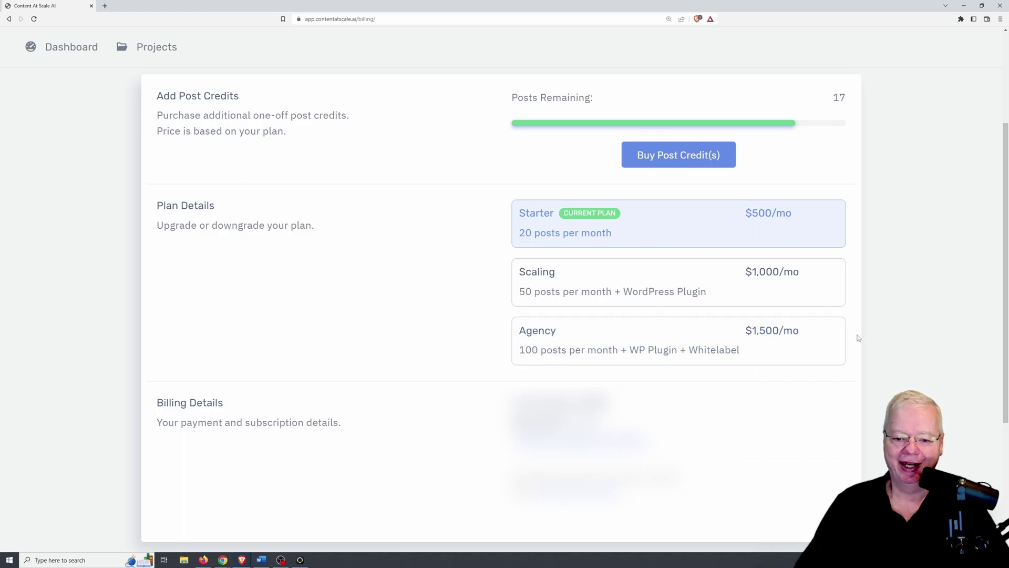
pyautogui.scroll(3, 727, 111)
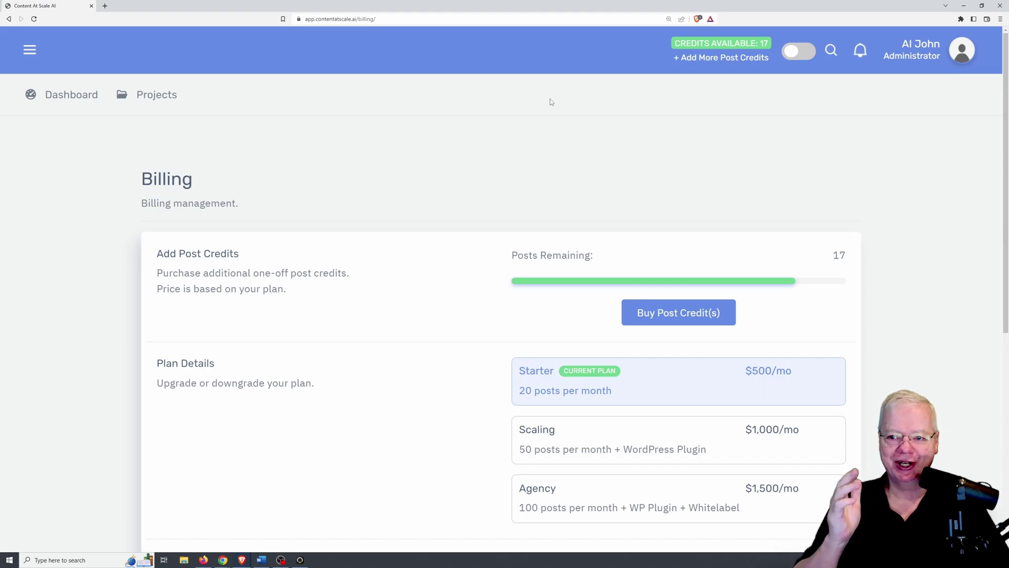